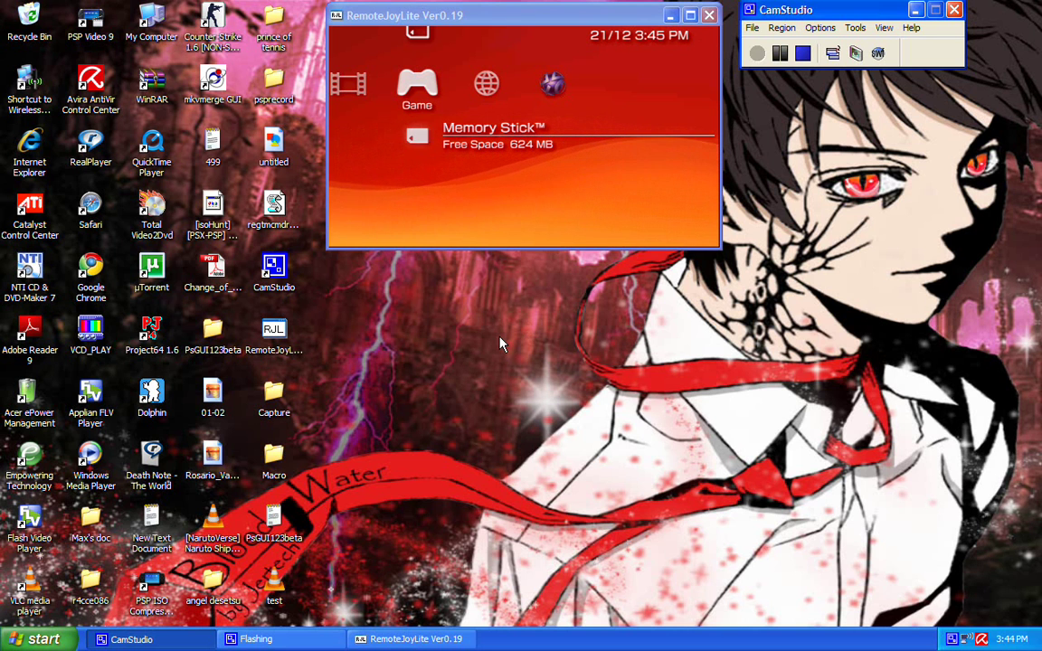
click(453, 194)
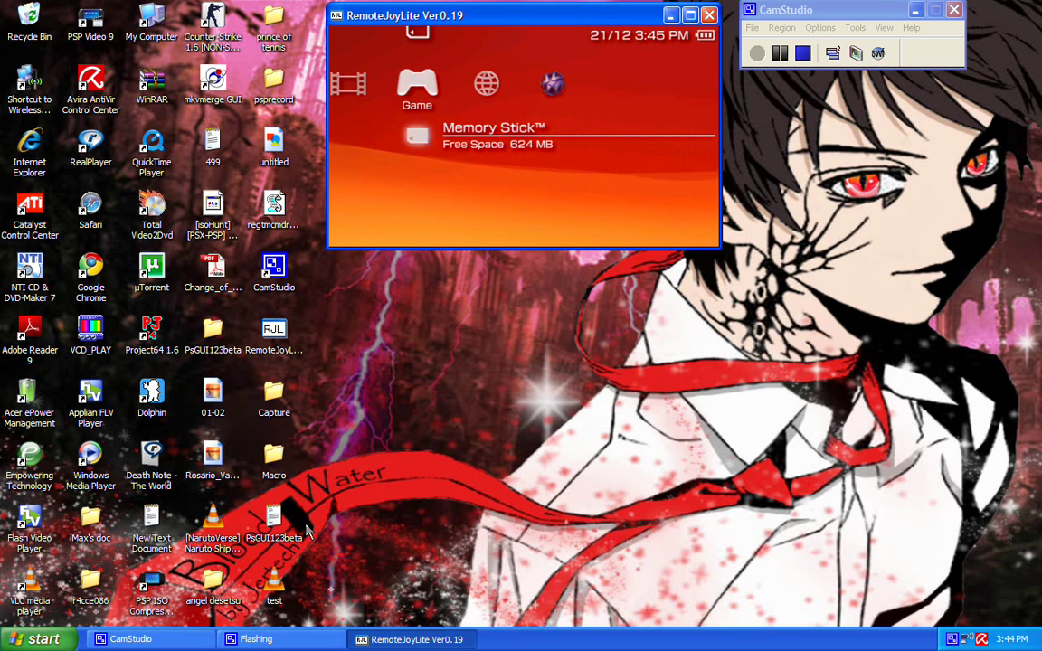
click(211, 351)
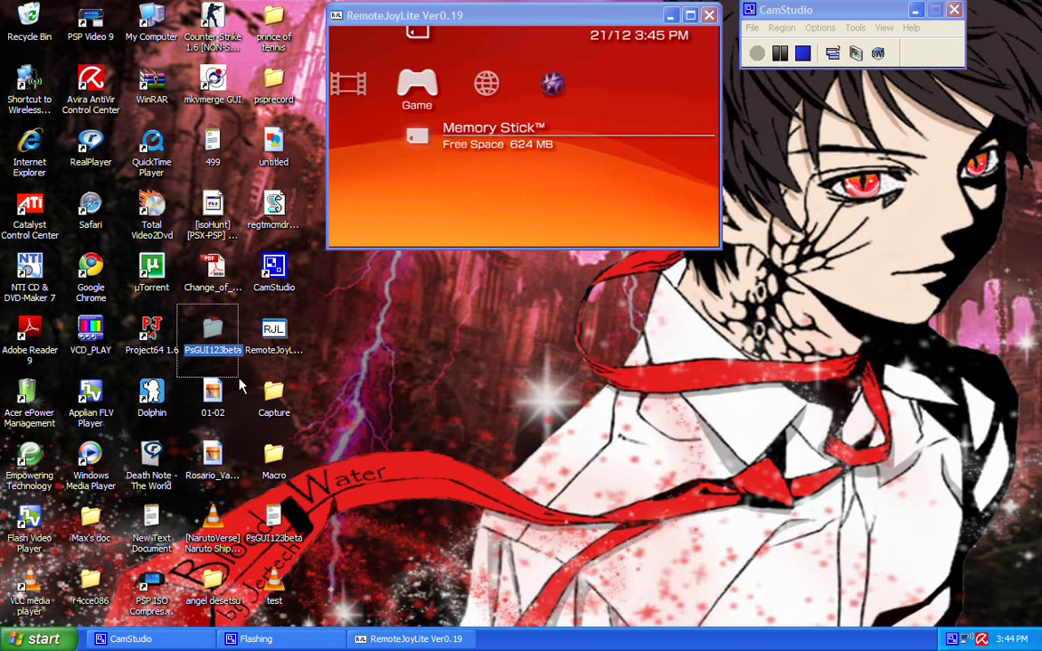
click(244, 379)
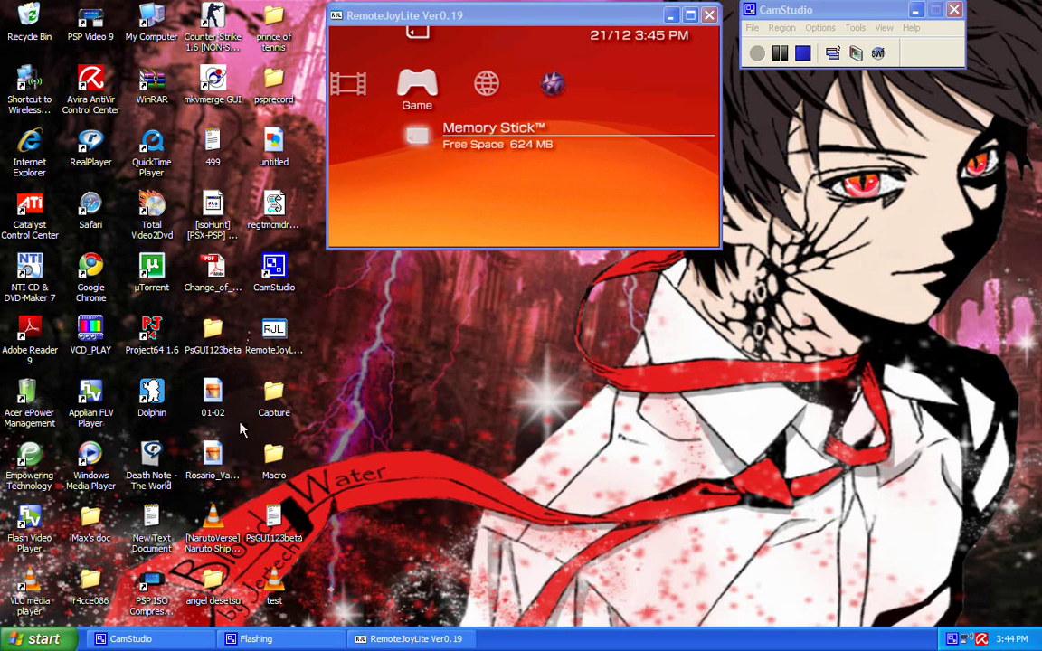
Step: Copy the MediaFire download link from the PsGUI123beta text file on the desktop and close the file
double_click(275, 523)
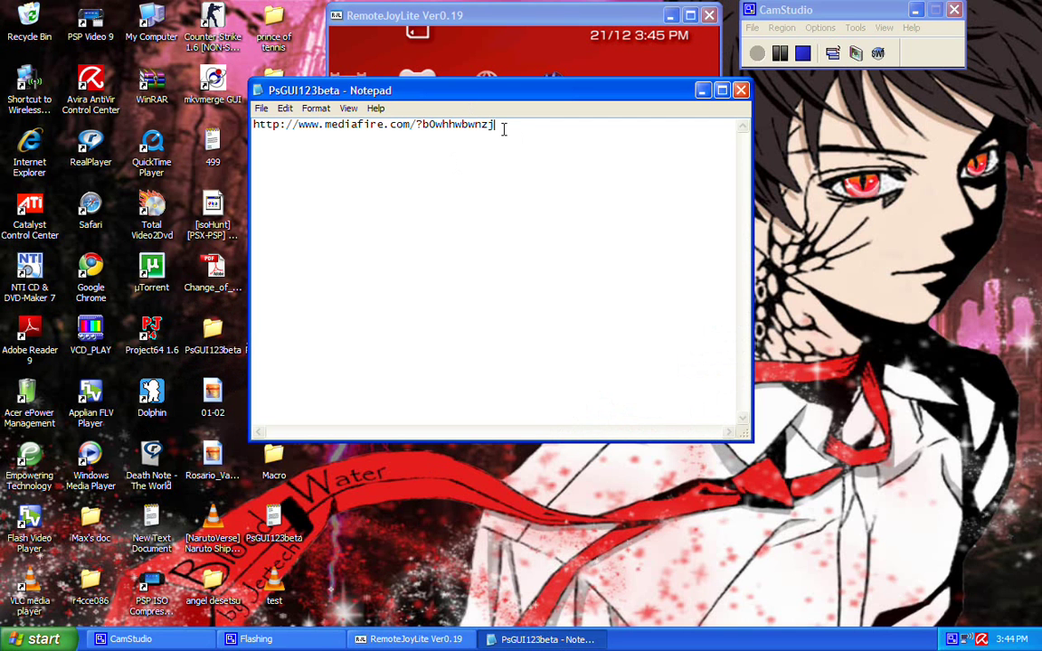
drag(496, 128, 254, 124)
click(384, 167)
drag(503, 128, 254, 125)
click(368, 149)
drag(496, 127, 254, 125)
key(ctrl+c)
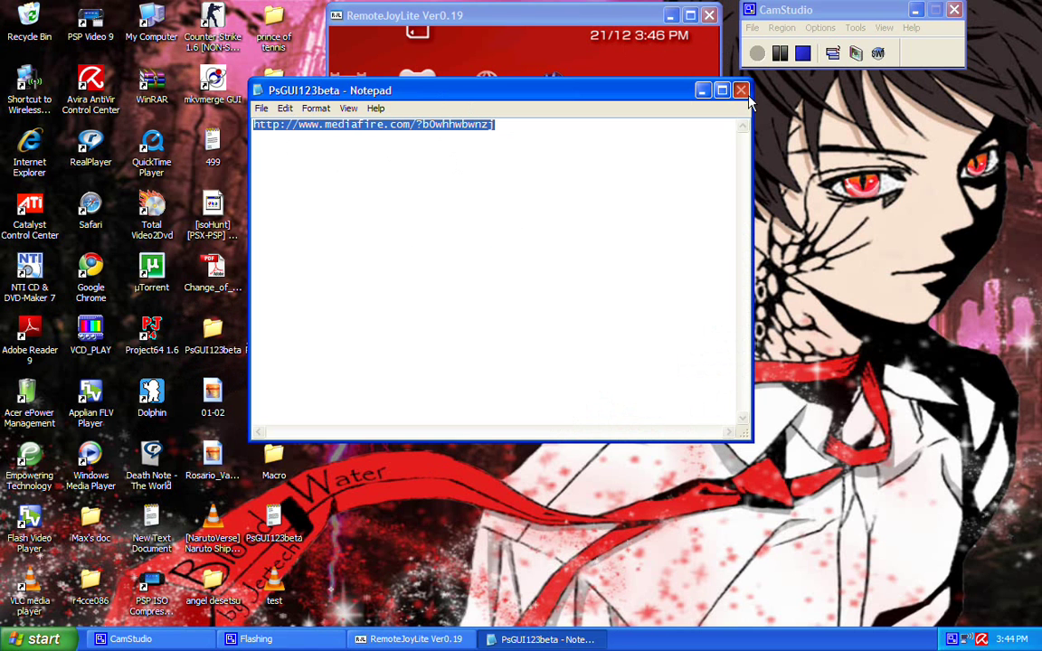
key(alt+F4)
Step: Switch to Mozilla Firefox and load the copied MediaFire link
key(super)
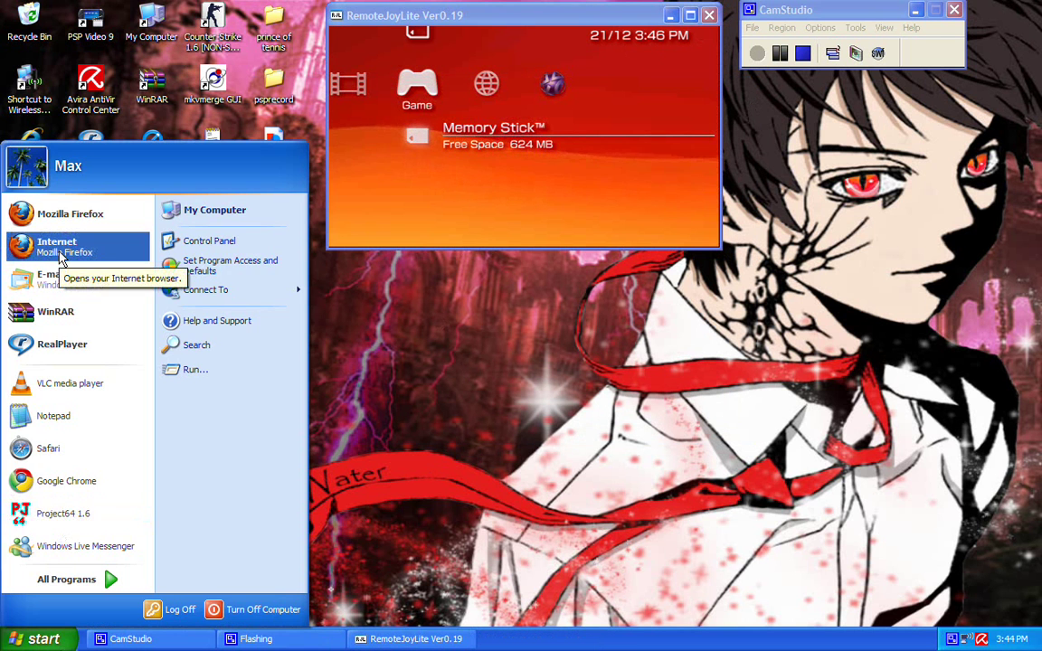
click(83, 240)
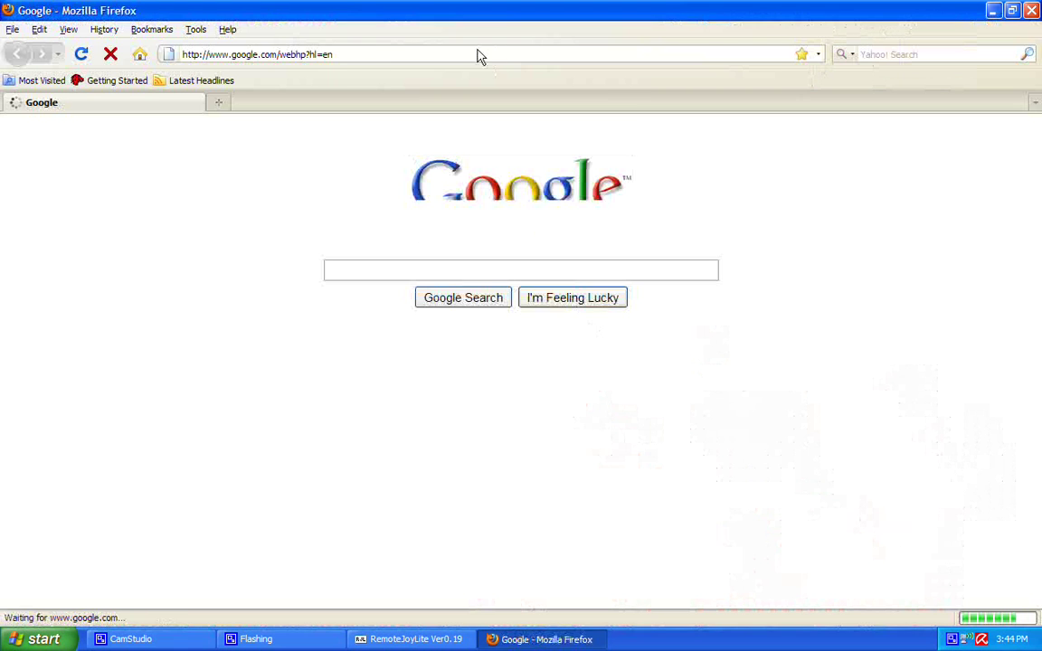
click(344, 56)
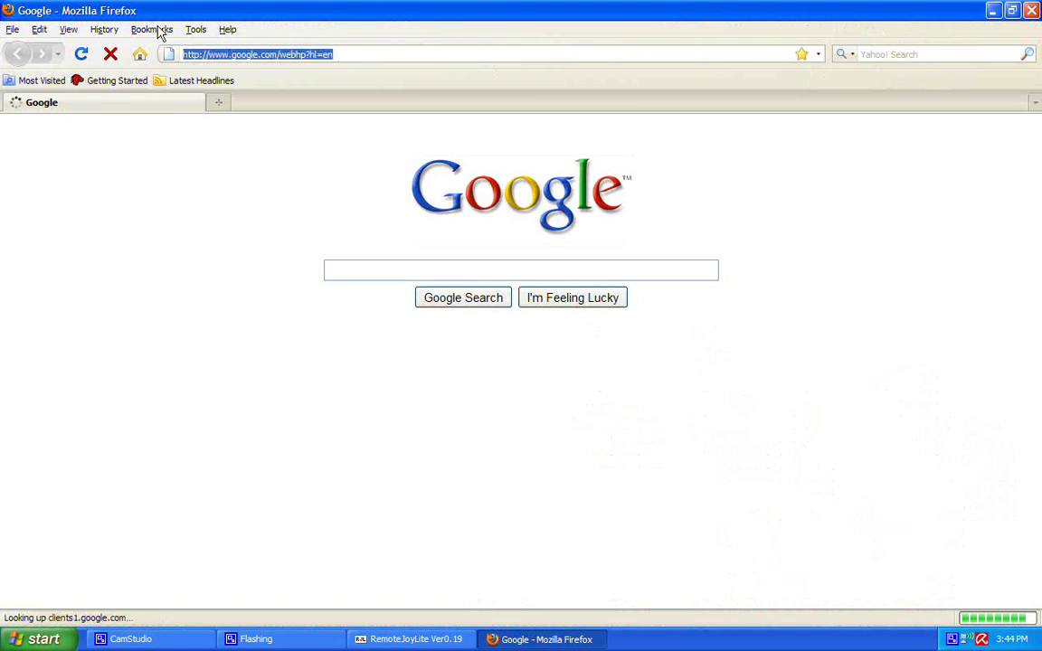
key(ctrl+v)
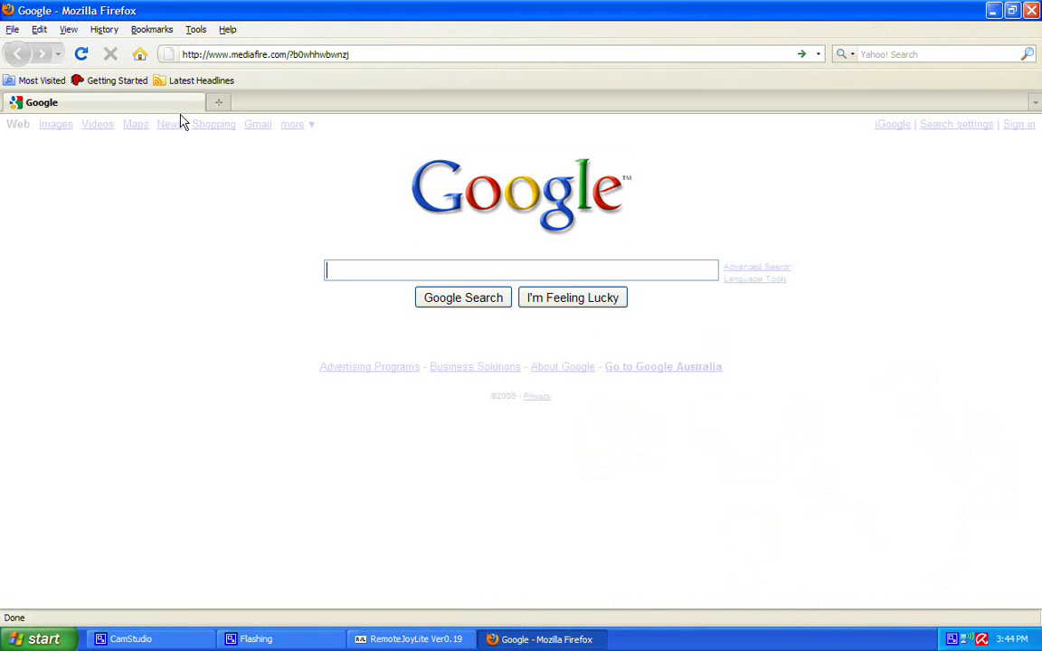
key(Return)
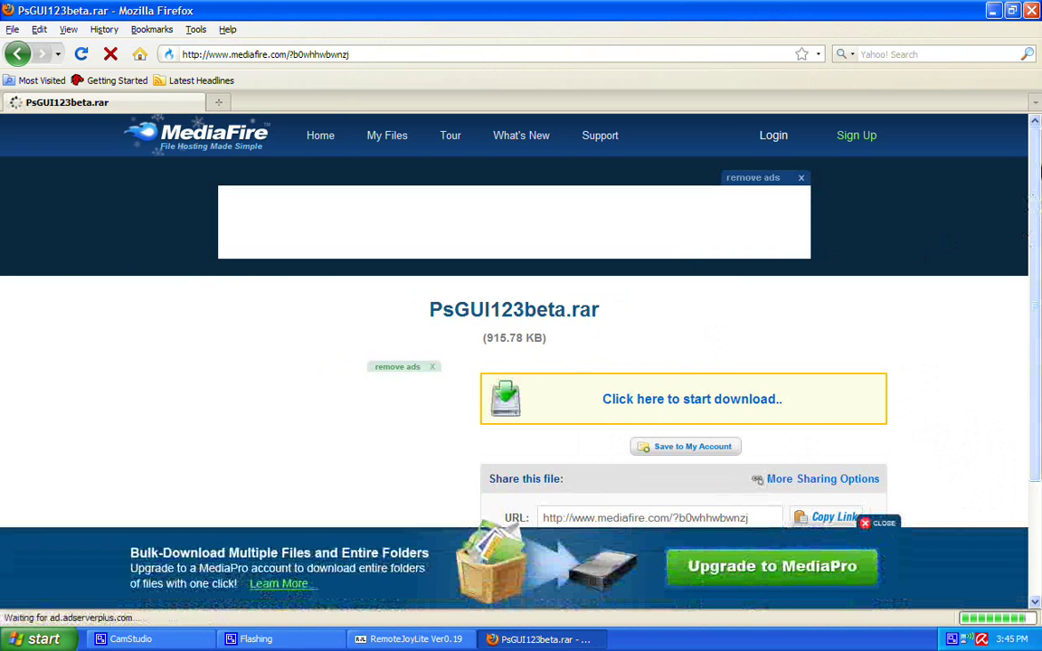
Step: Request the PsGUI123beta.rar download, cancel the file-saving prompt, and close the browser and its advertising pop-up
drag(1038, 188, 1037, 252)
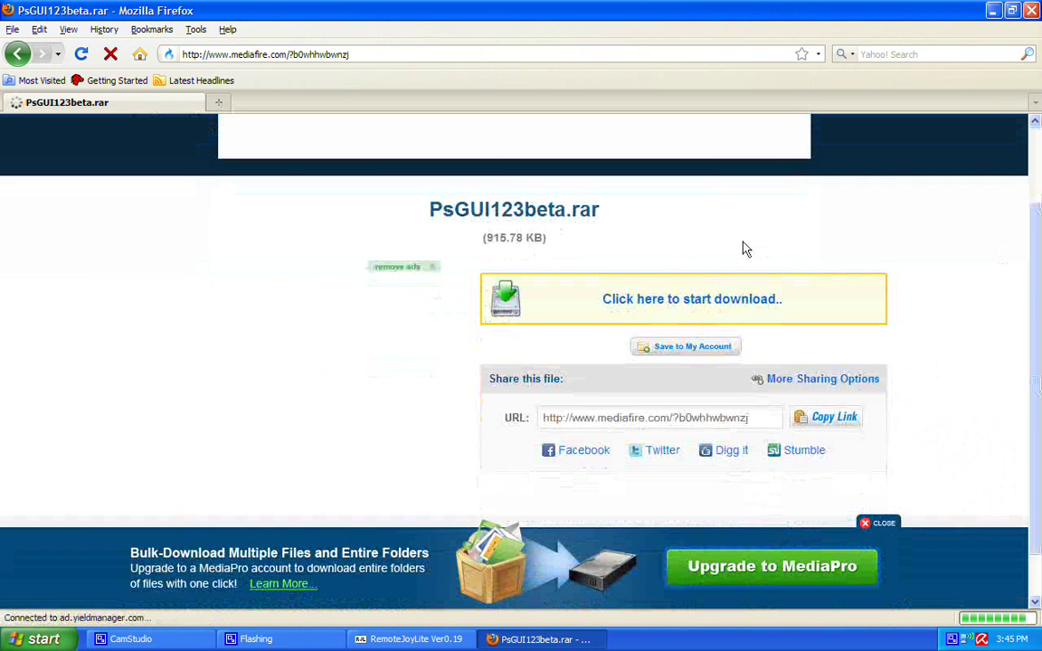
click(638, 324)
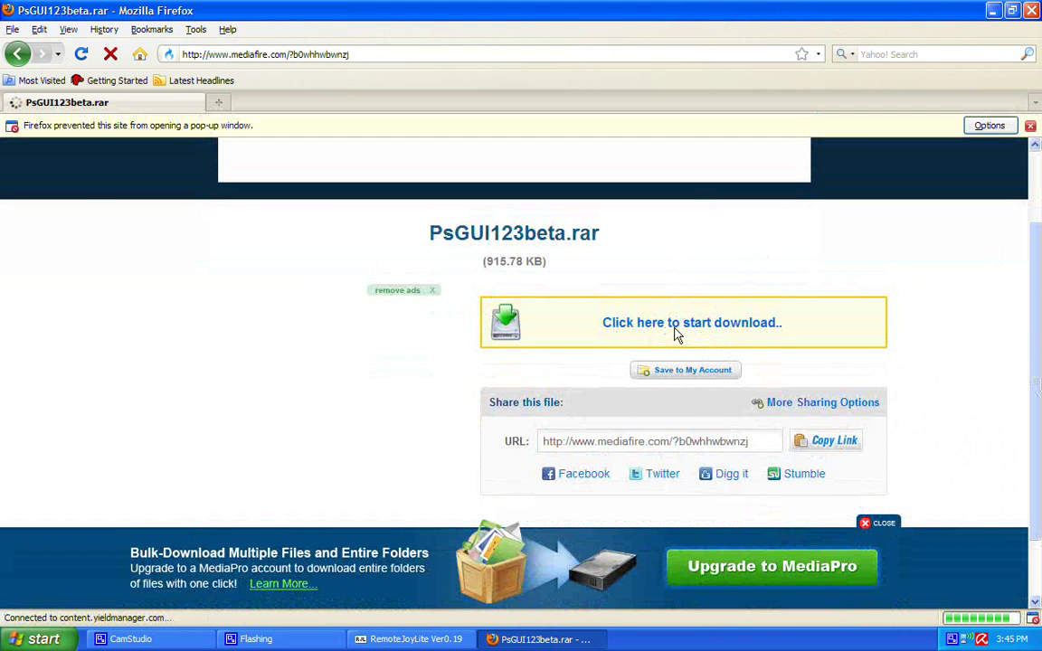
click(683, 323)
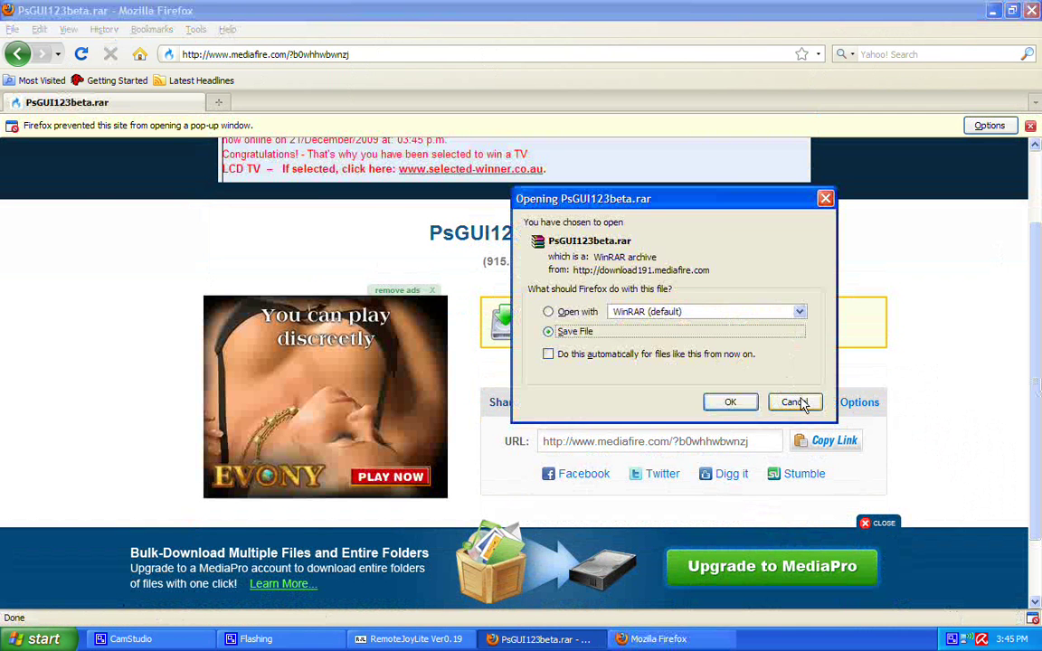
click(794, 402)
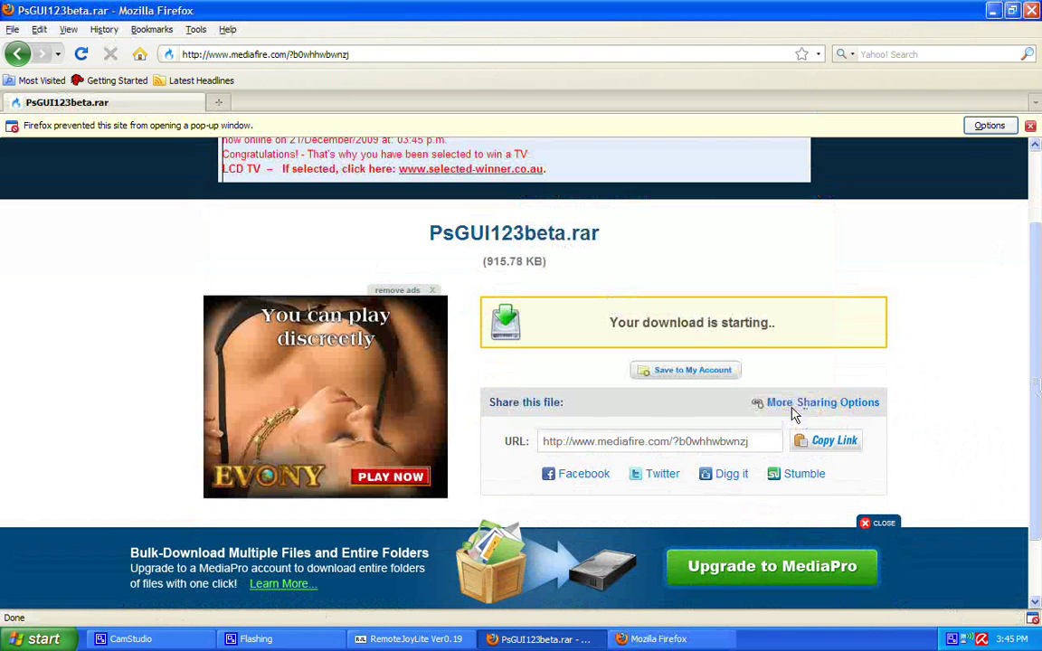
click(1032, 10)
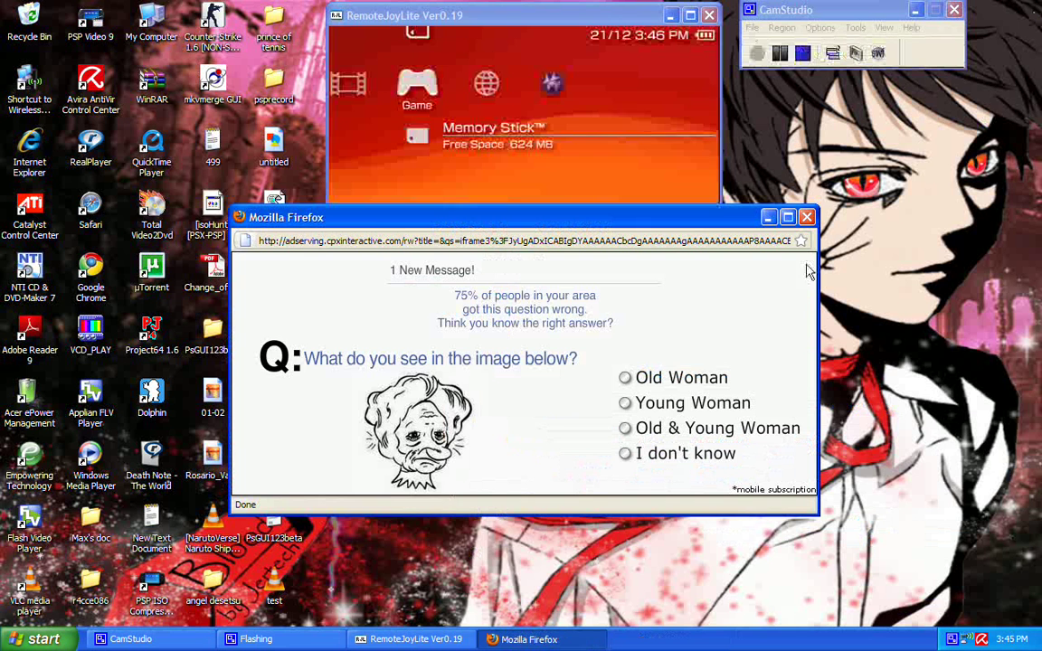
click(806, 217)
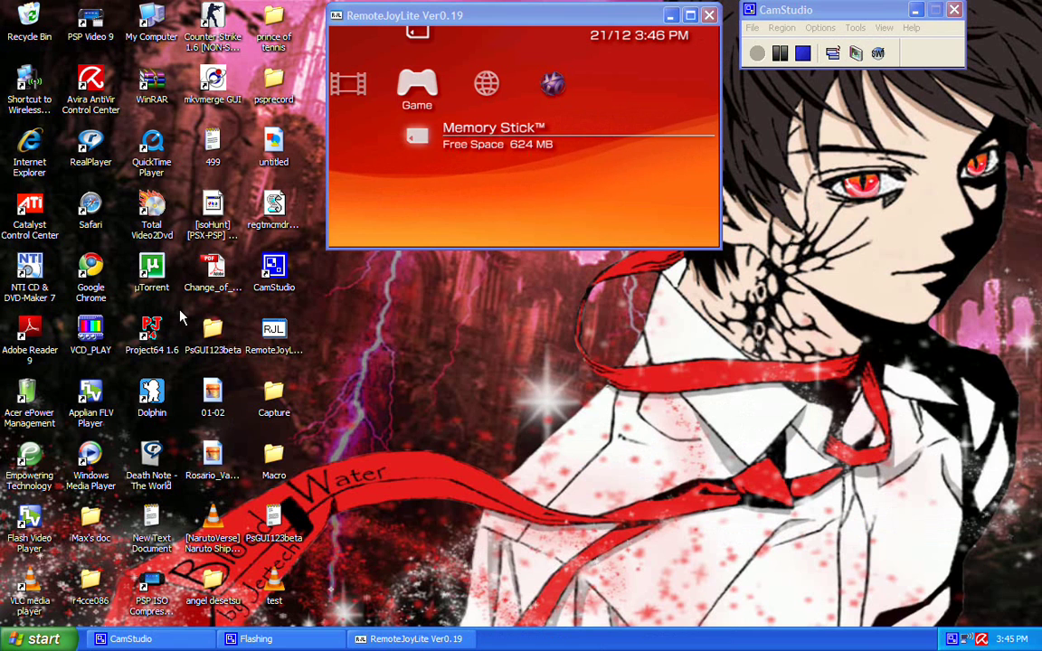
Step: Launch the PopstationGUI application from the PsGUI123beta desktop folder and close the folder window
click(213, 333)
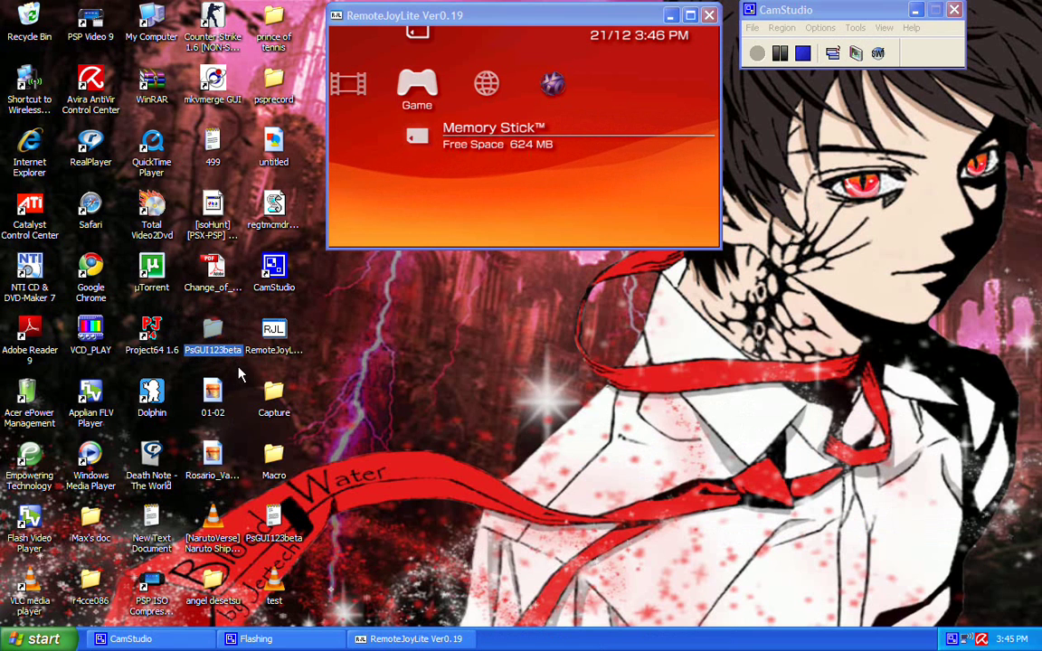
double_click(213, 334)
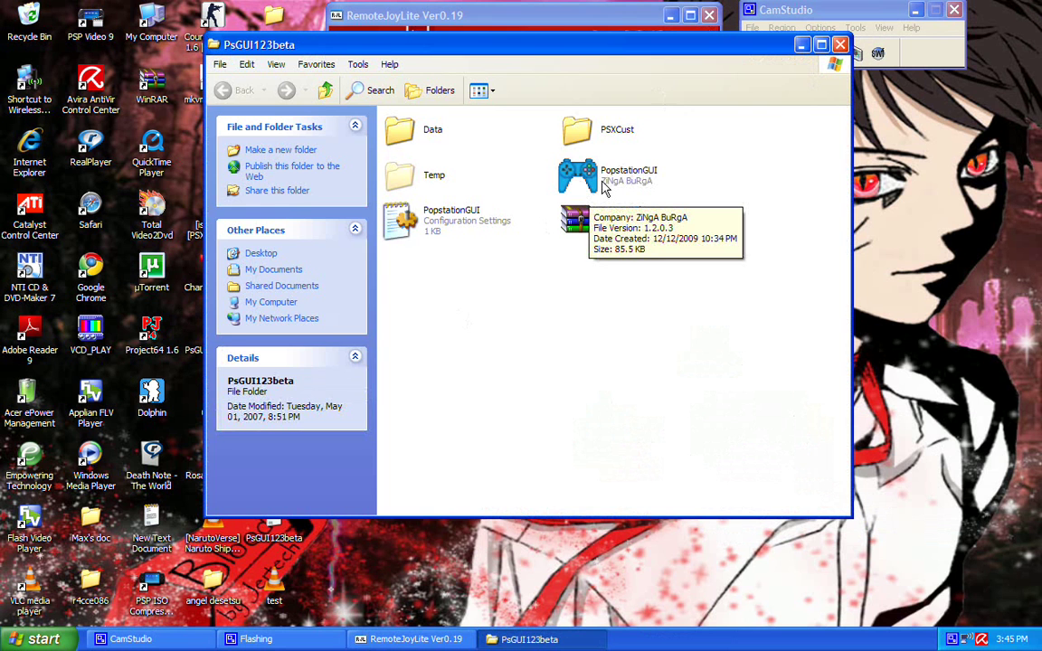
click(605, 187)
key(Return)
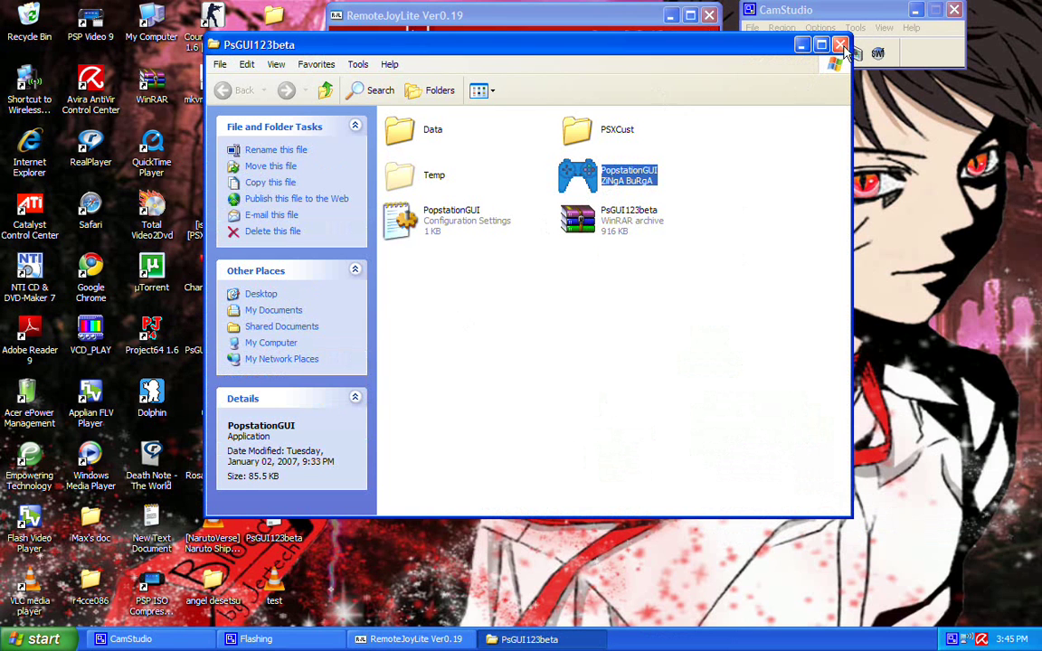
key(alt+F4)
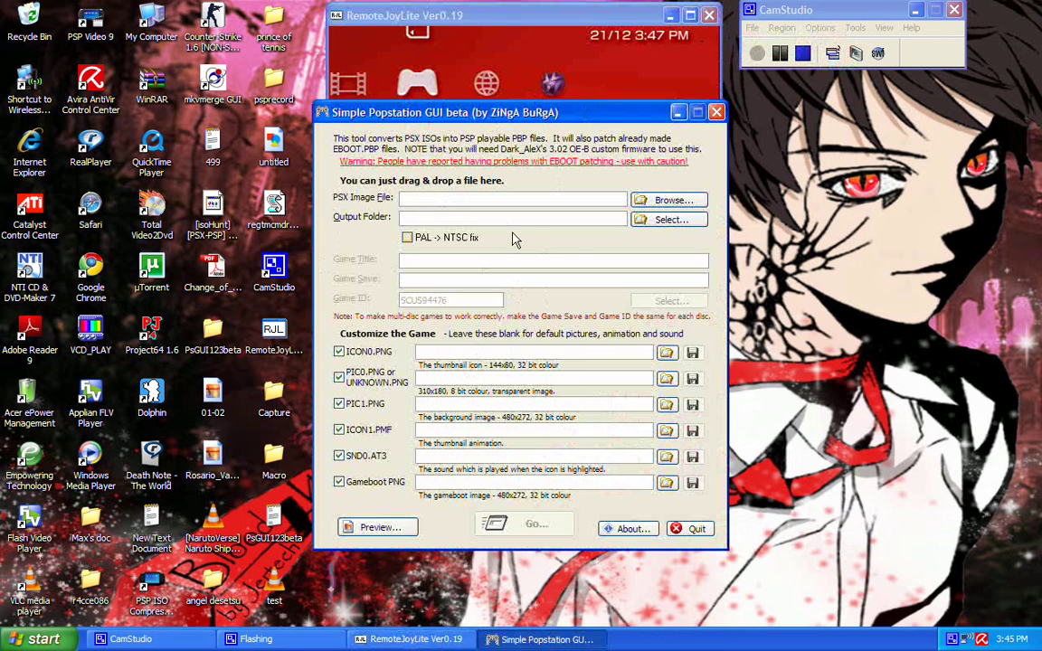
Step: Preview the default game customisations in Simple Popstation GUI, close the preview and quit the program
click(545, 195)
click(378, 527)
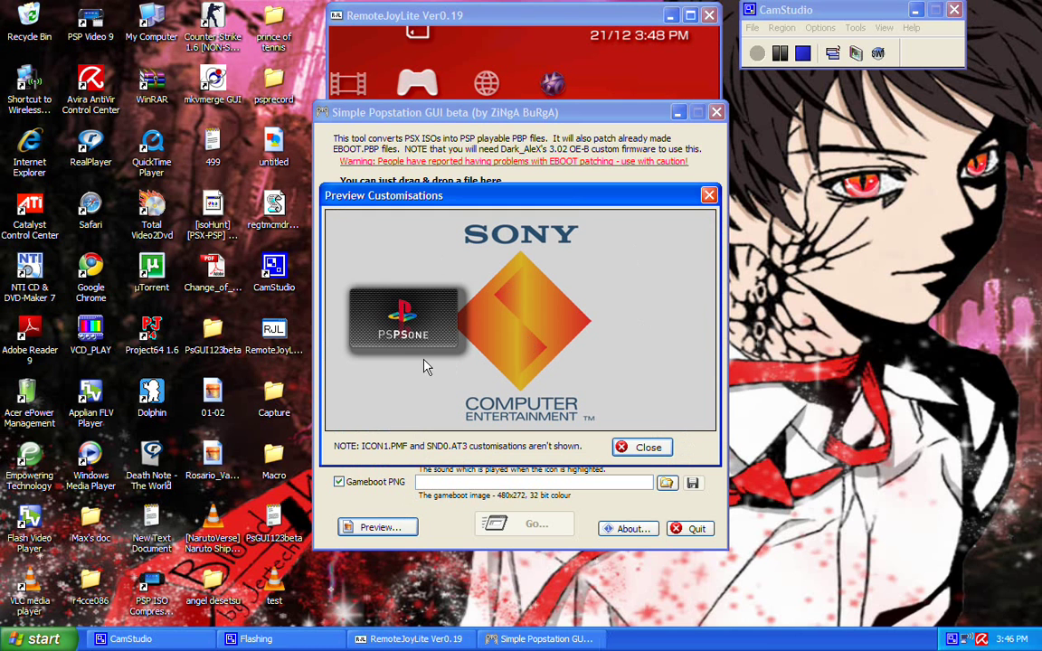
click(635, 446)
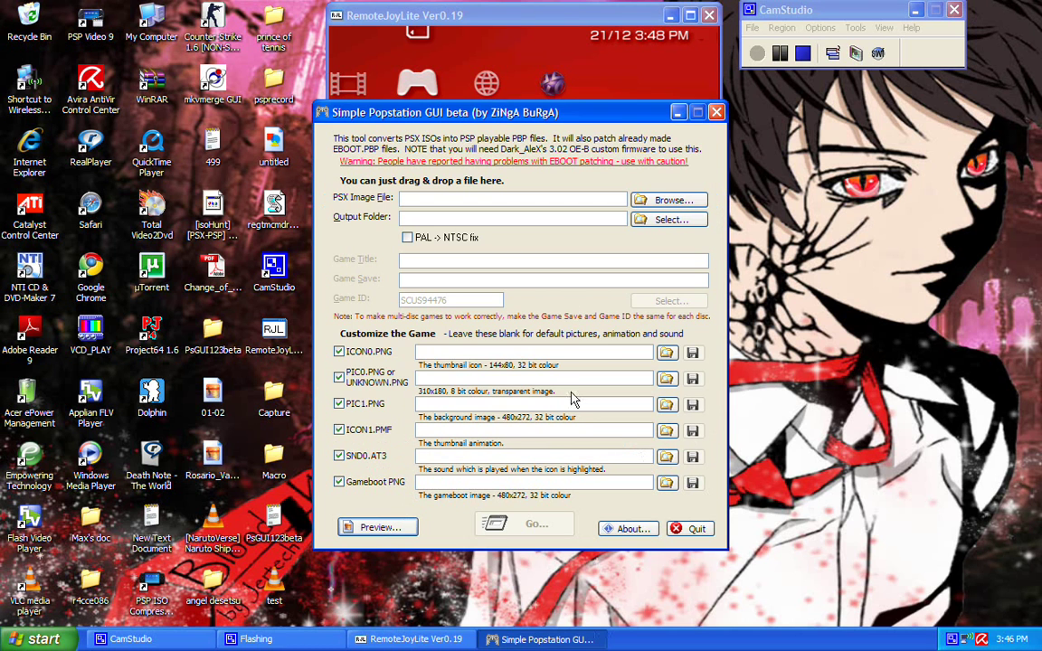
click(575, 357)
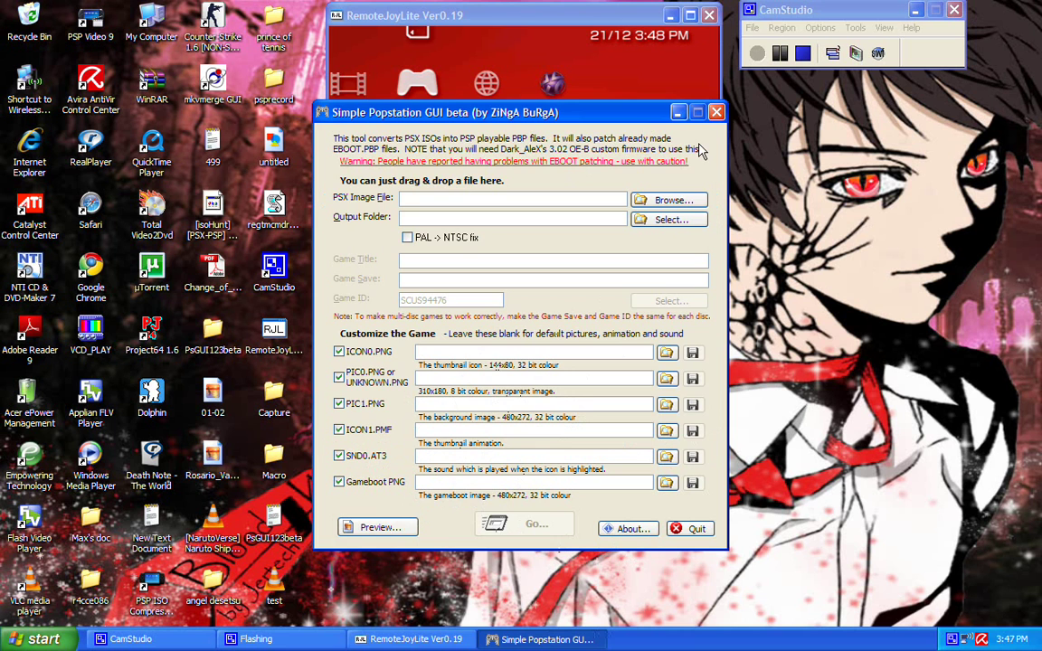
click(715, 112)
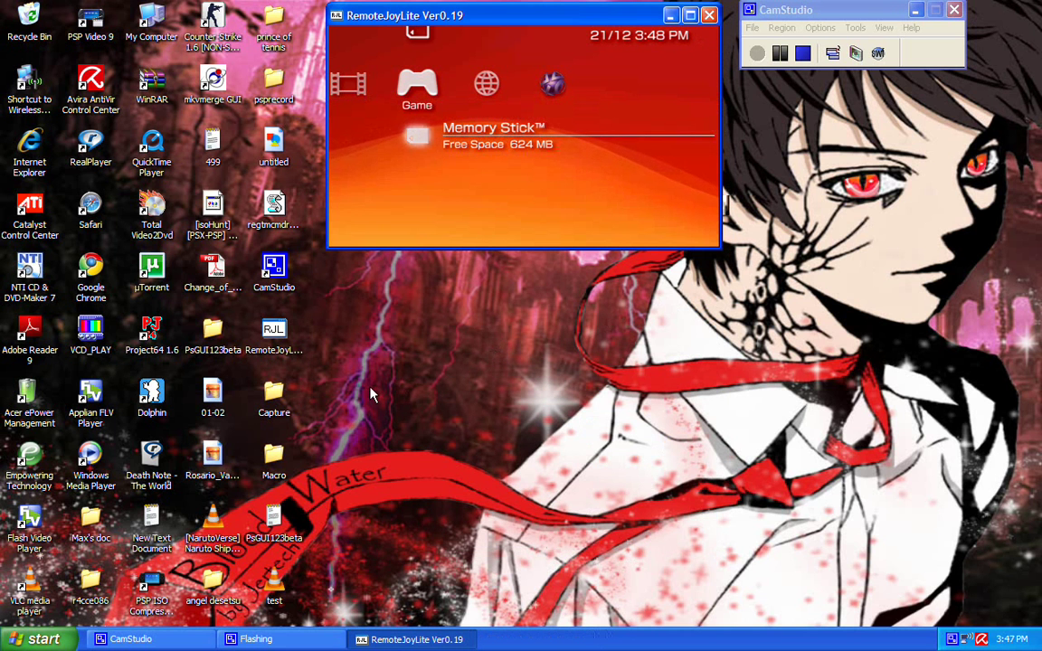
Step: Open the PSP's Removable Disk (F:) to view its files and reposition the folder window
click(348, 525)
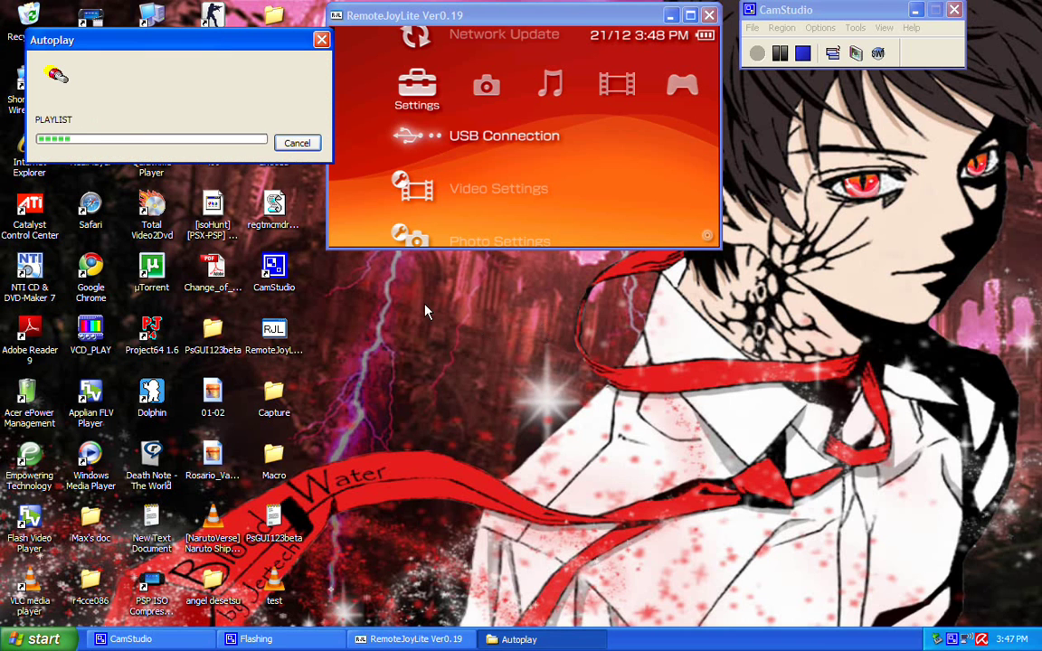
click(307, 146)
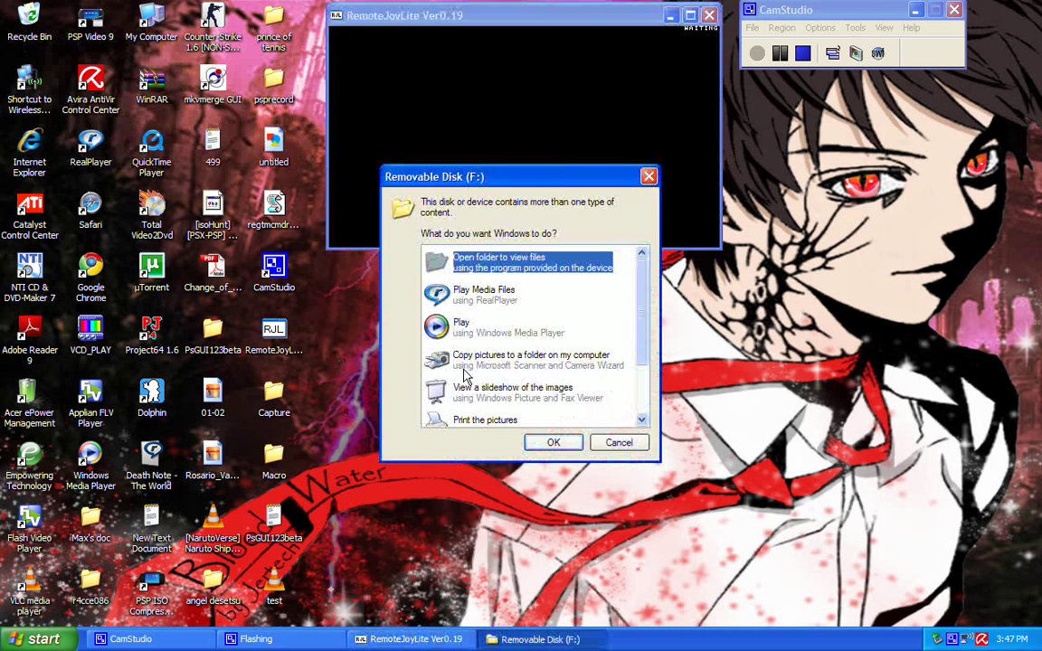
click(558, 445)
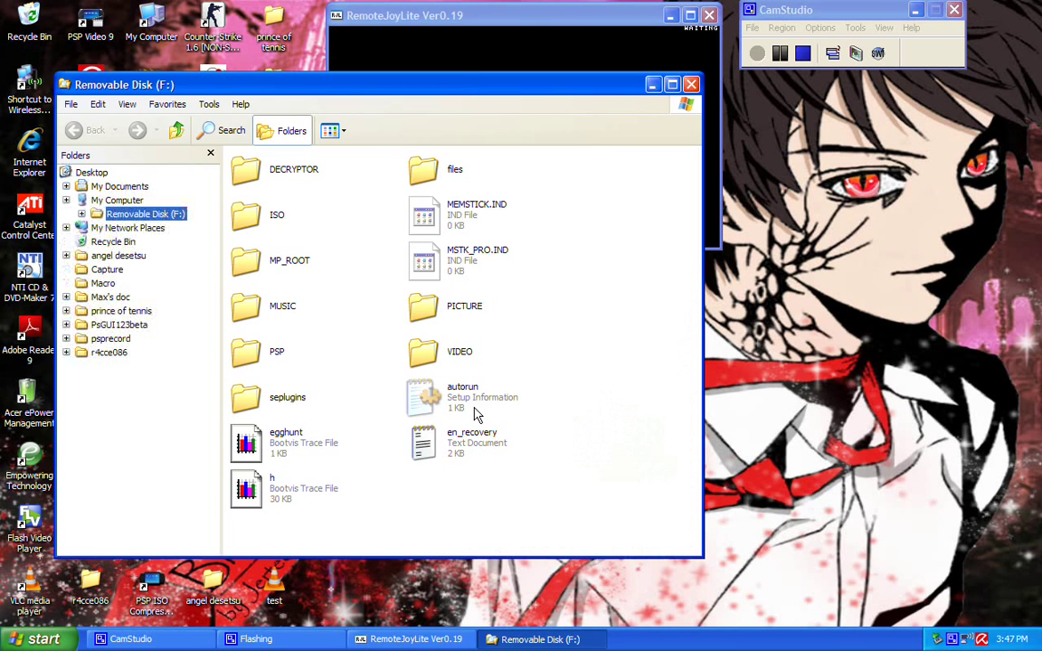
drag(437, 95, 646, 135)
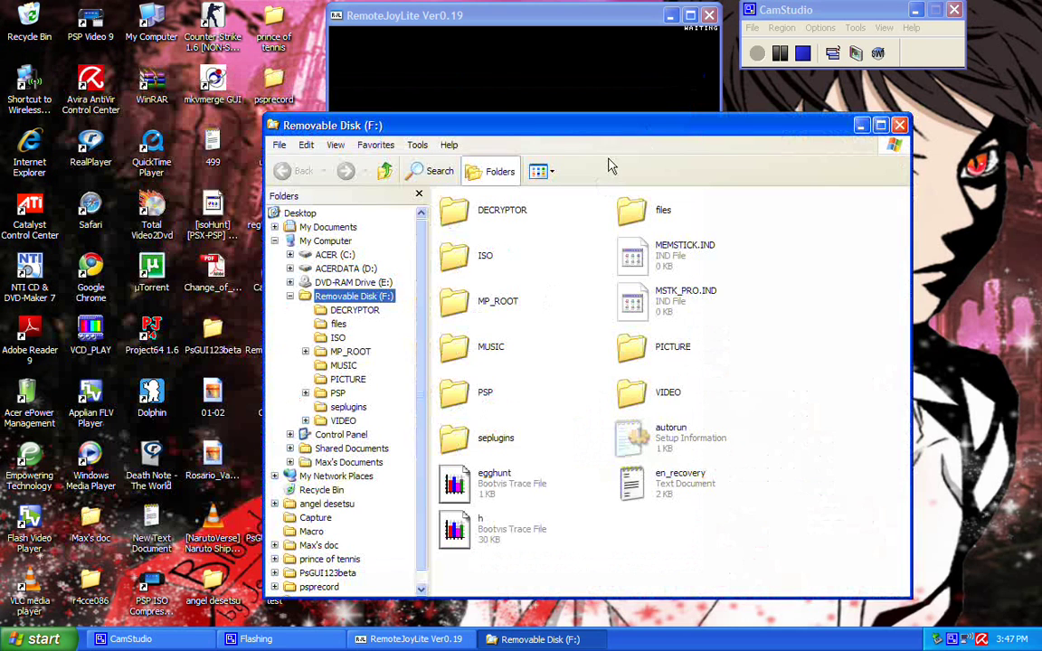
drag(573, 133, 520, 55)
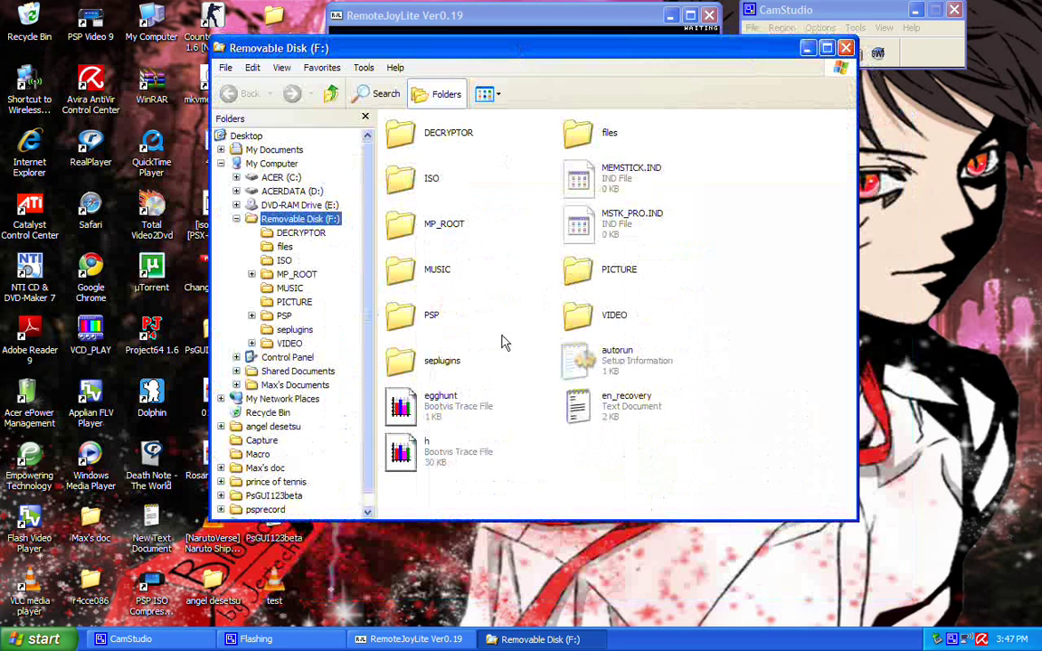
Step: Open the SLUS00553 folder inside the memory stick's PSP\GAME directory
double_click(420, 318)
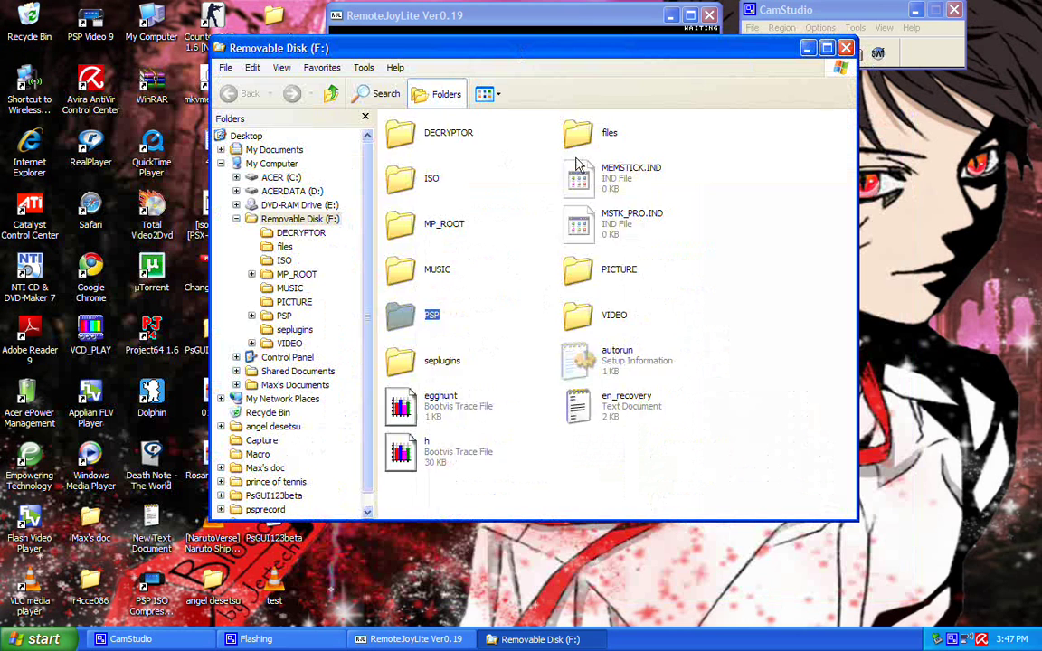
double_click(584, 129)
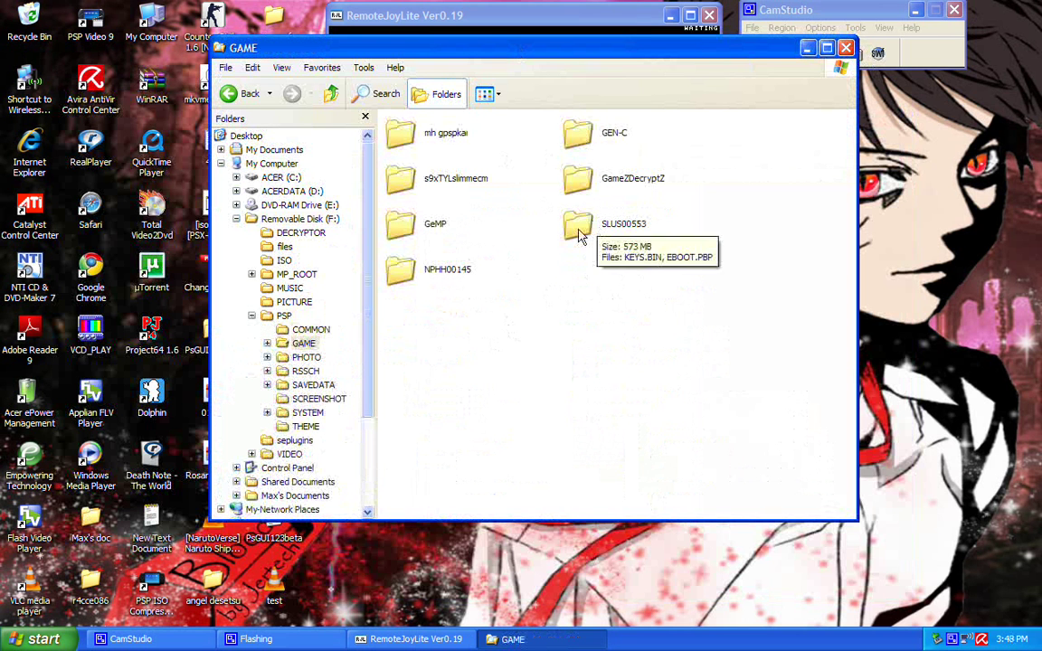
click(579, 226)
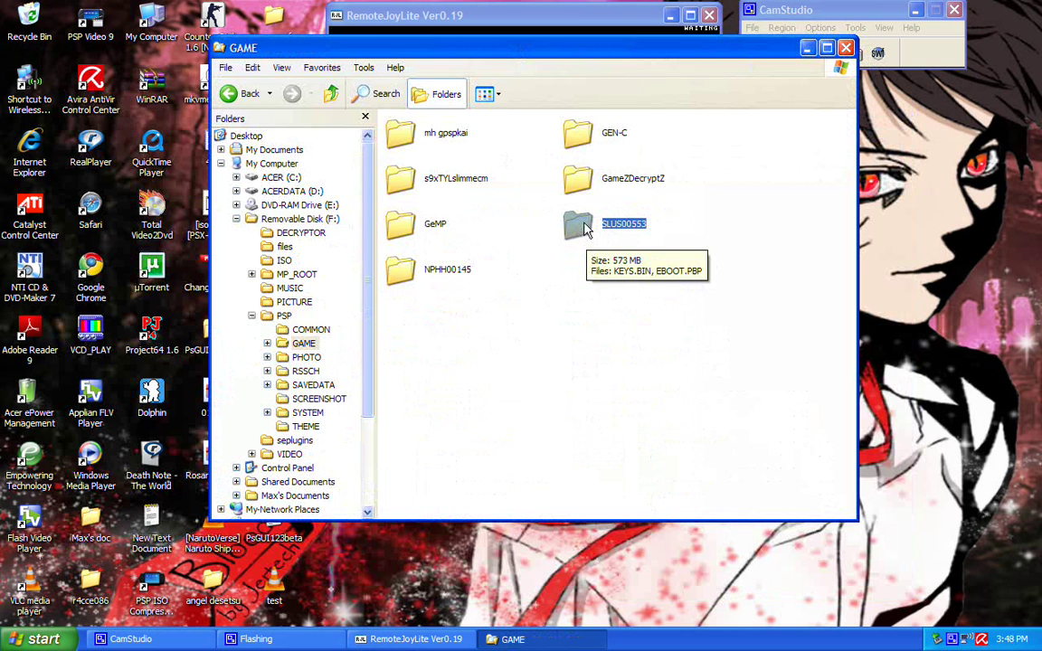
double_click(579, 228)
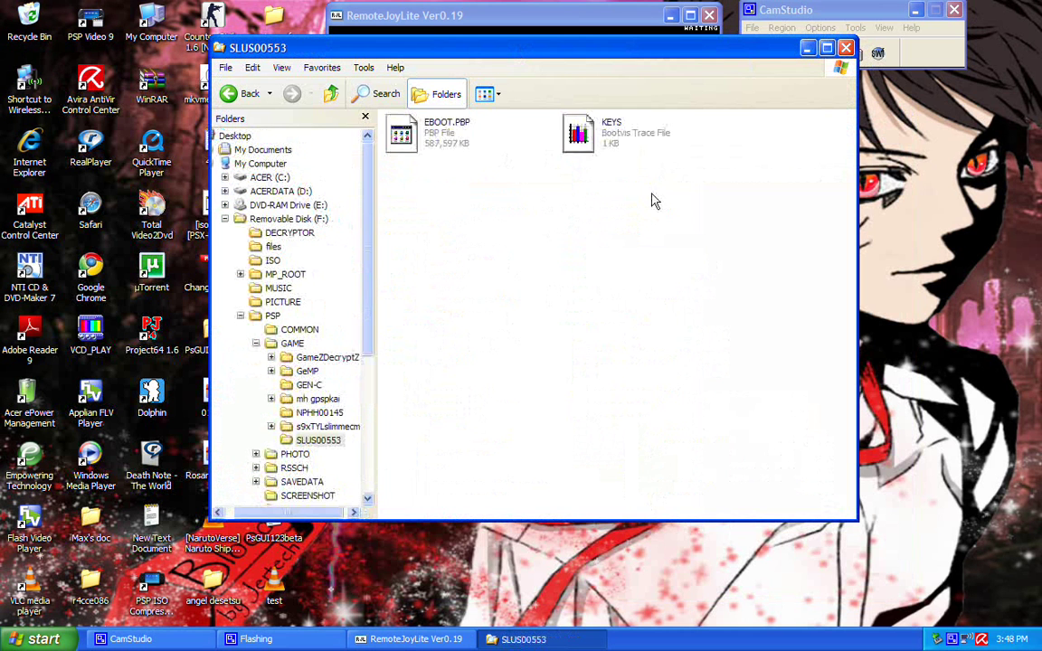
Step: Examine the EBOOT.PBP and KEYS files in the SLUS00553 folder and return to the GAME folder
drag(667, 196, 461, 200)
drag(608, 184, 444, 148)
click(436, 199)
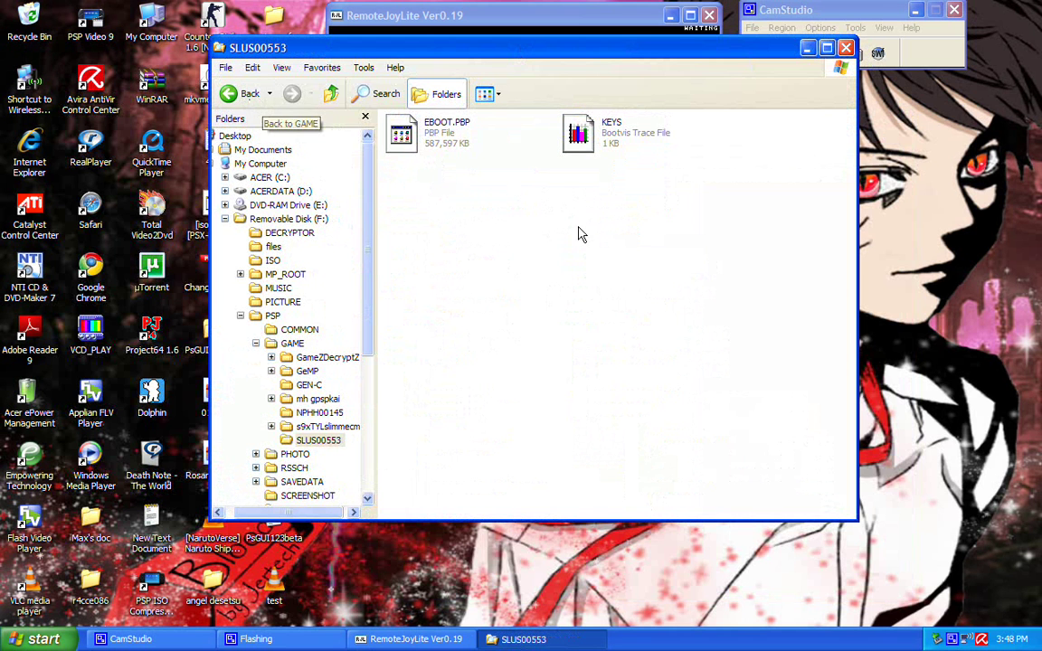
click(242, 94)
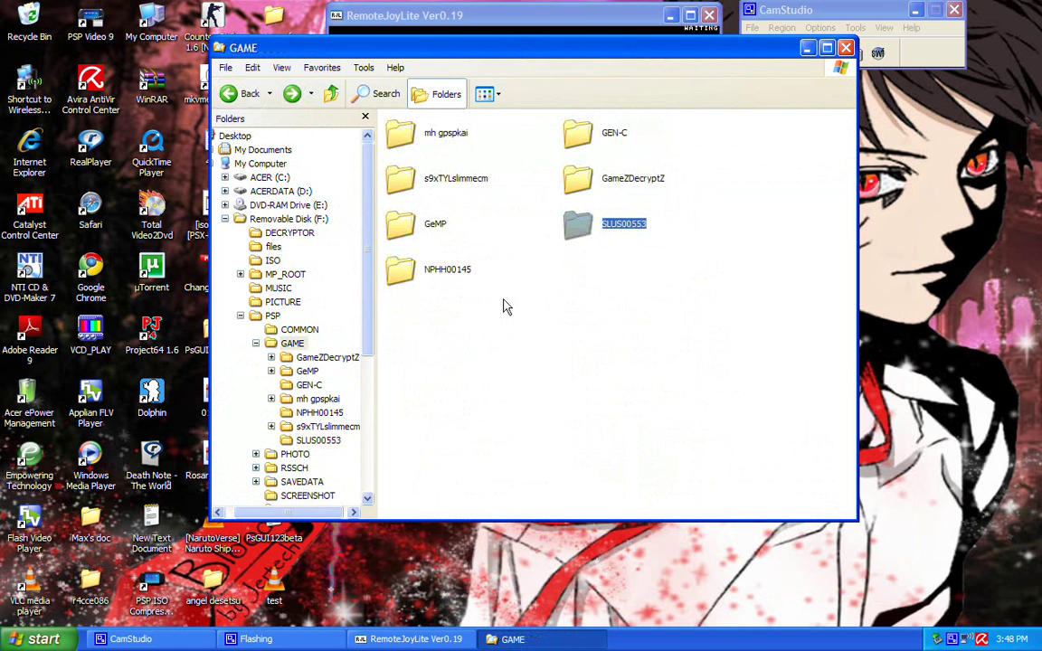
Step: Create a new folder inside the memory stick's PSP\GAME directory, keeping its default name
right_click(638, 270)
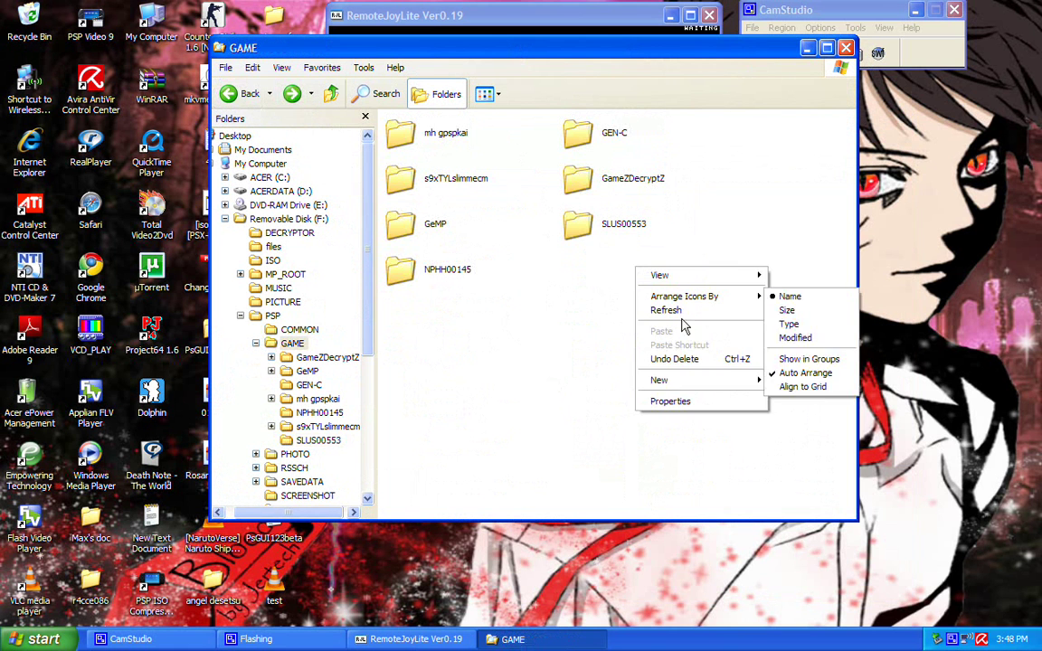
mouse_move(690, 379)
click(794, 382)
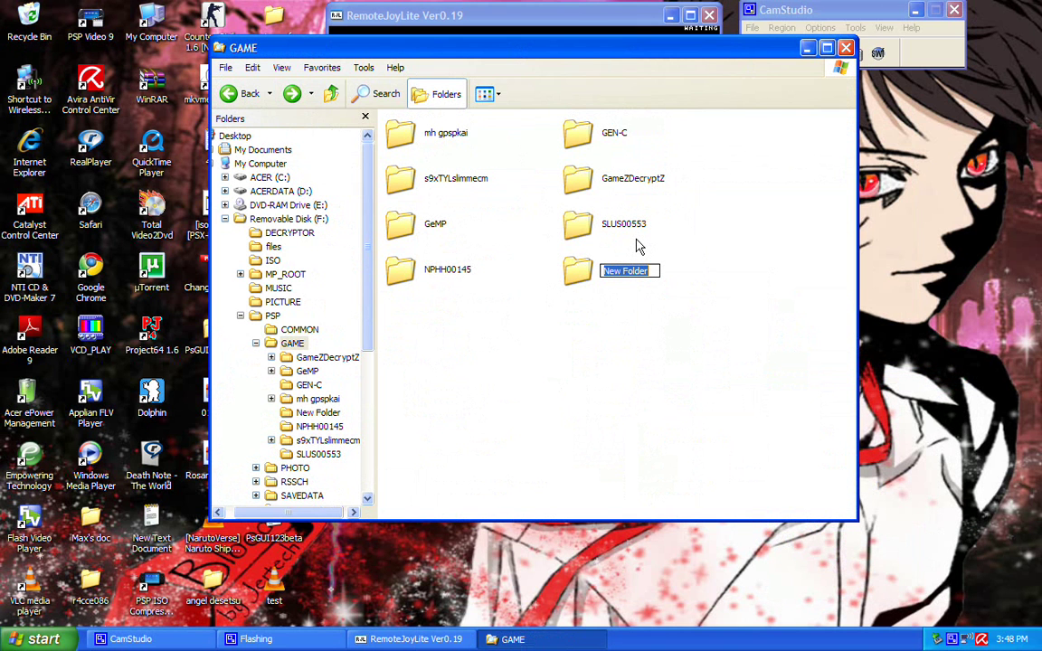
click(326, 574)
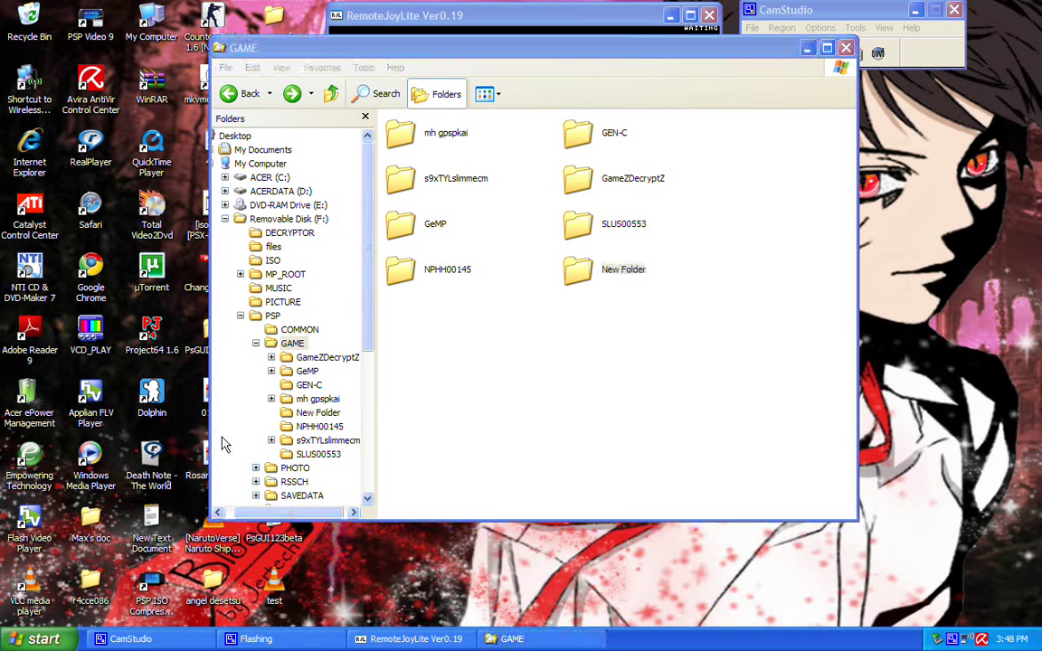
Step: Launch PopstationGUI from the PsGUI123beta folder to view the Game ID field, quit it and close the folder
double_click(199, 357)
click(586, 176)
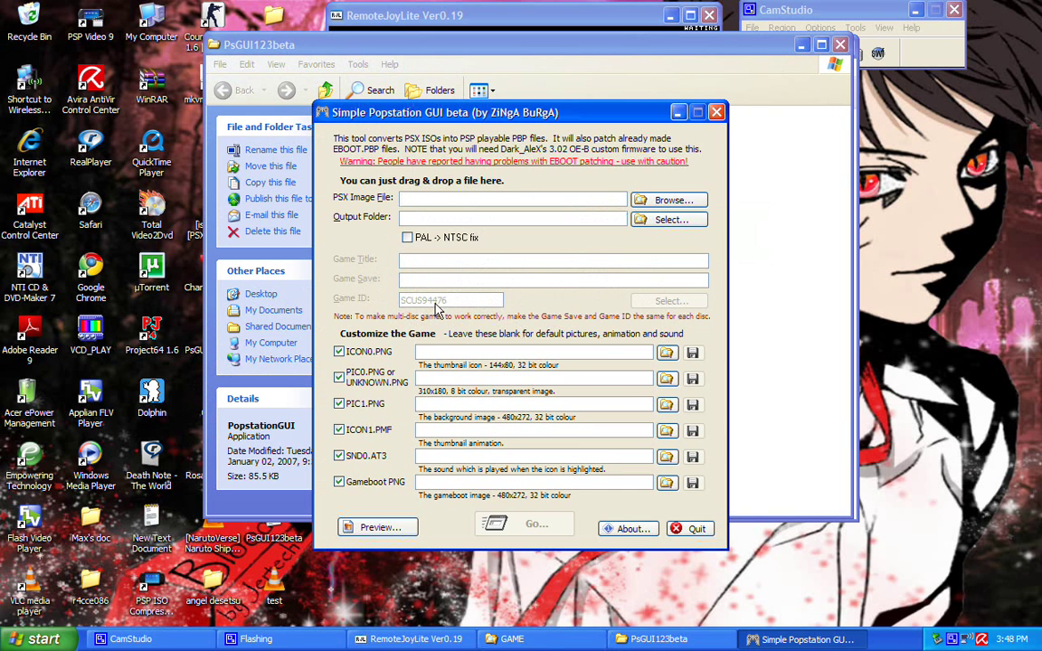
click(695, 528)
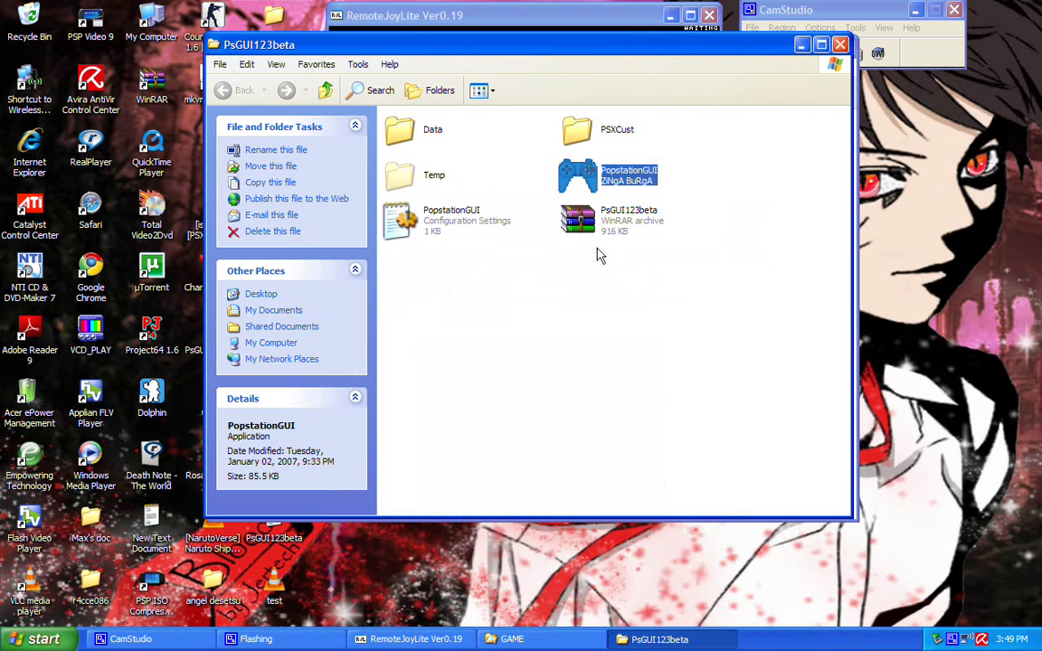
click(839, 46)
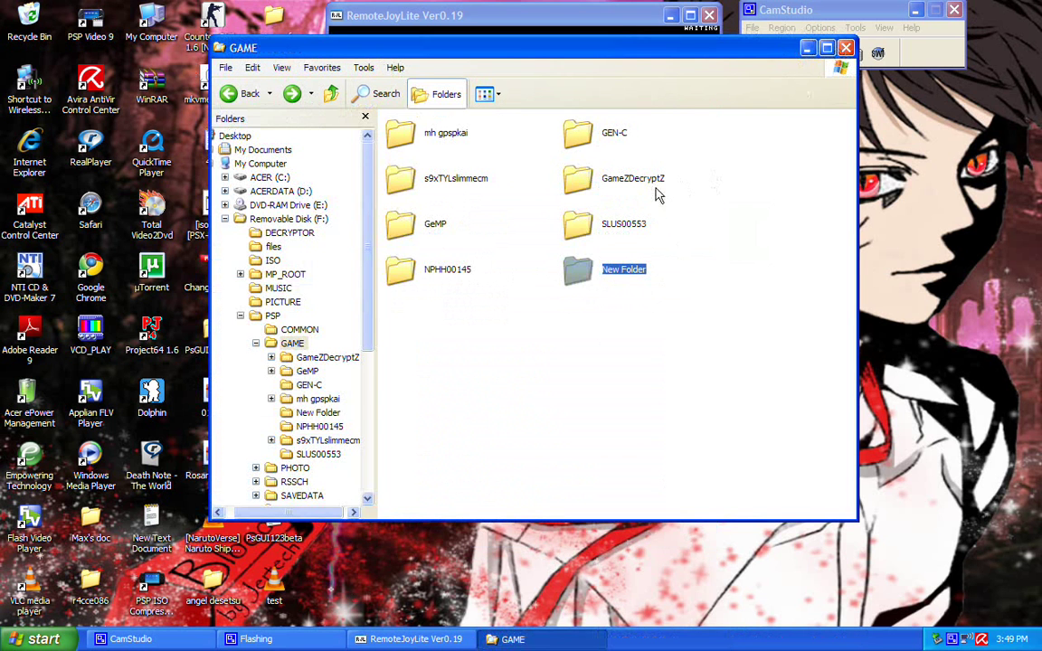
click(624, 272)
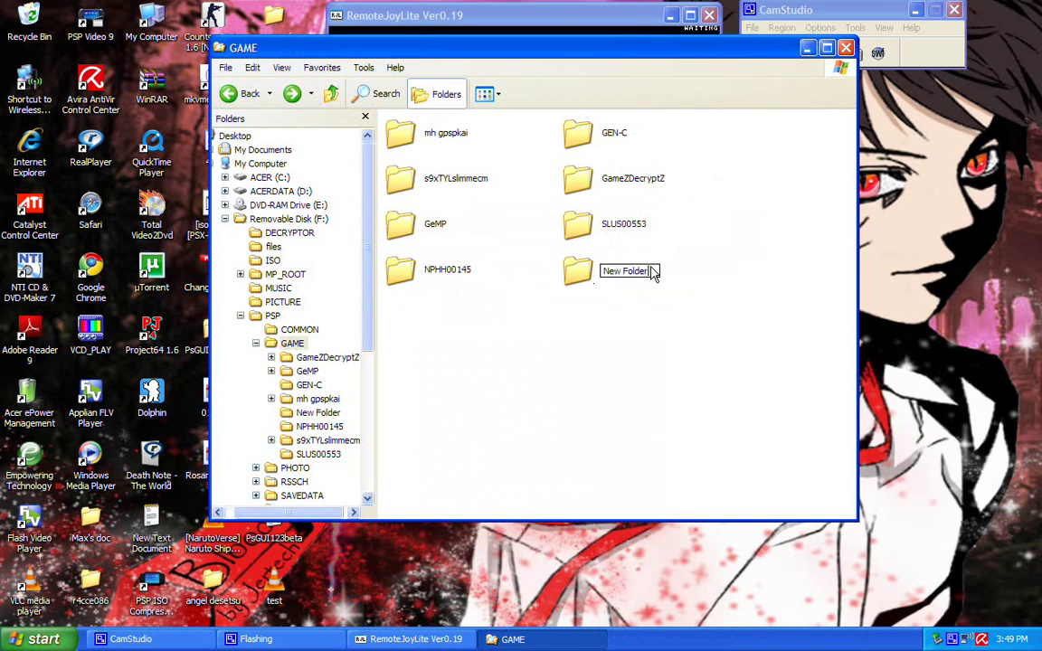
click(642, 231)
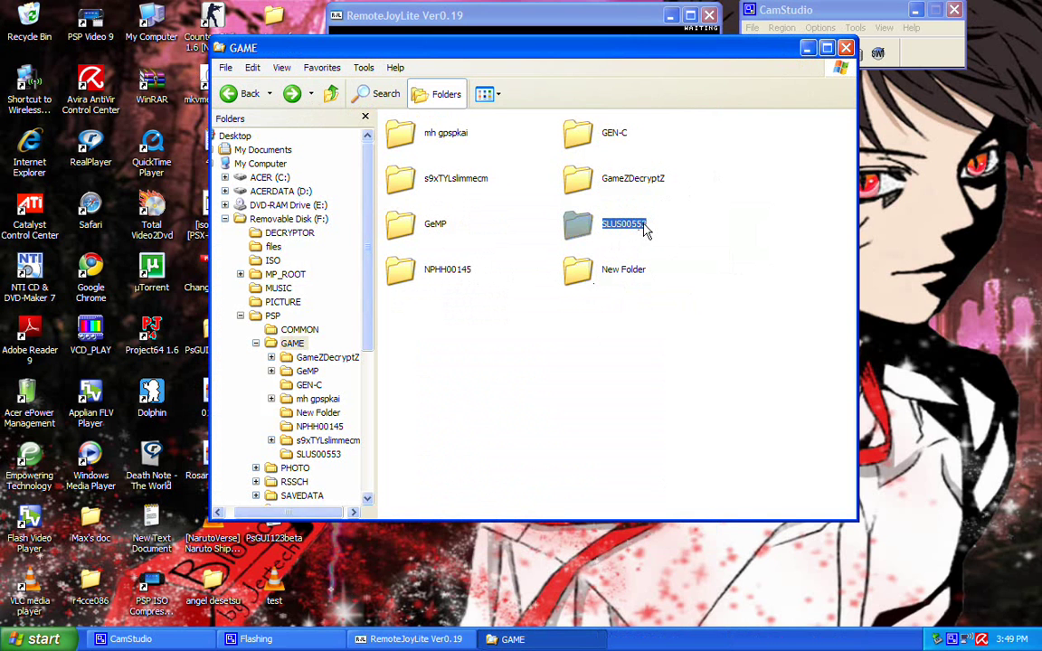
click(646, 231)
click(669, 244)
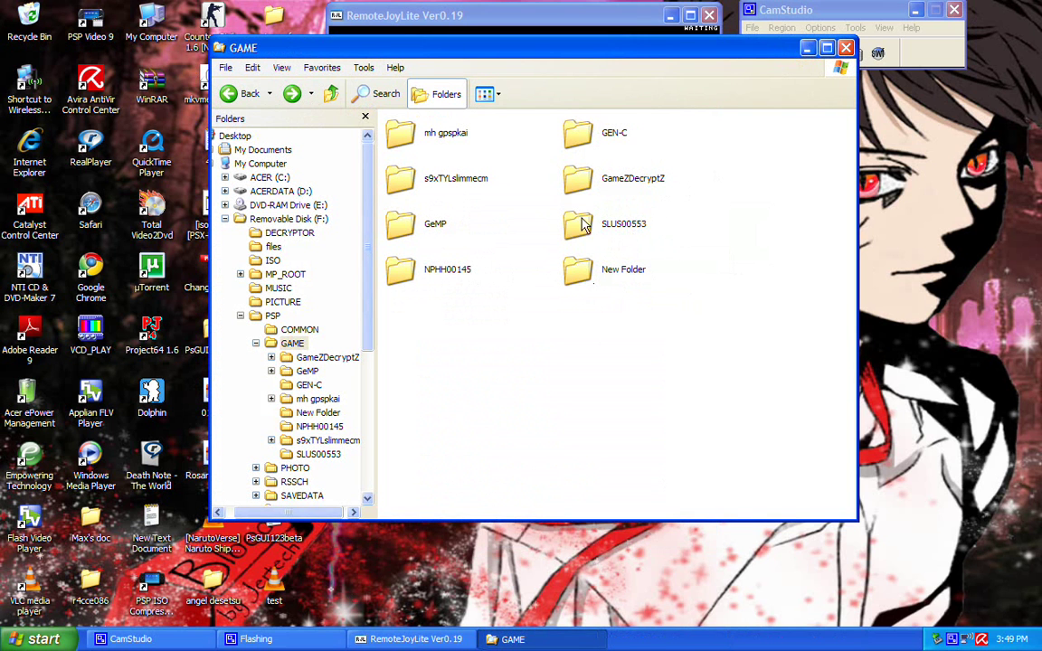
Step: Delete New Folder from the memory stick's GAME directory
click(607, 271)
key(Delete)
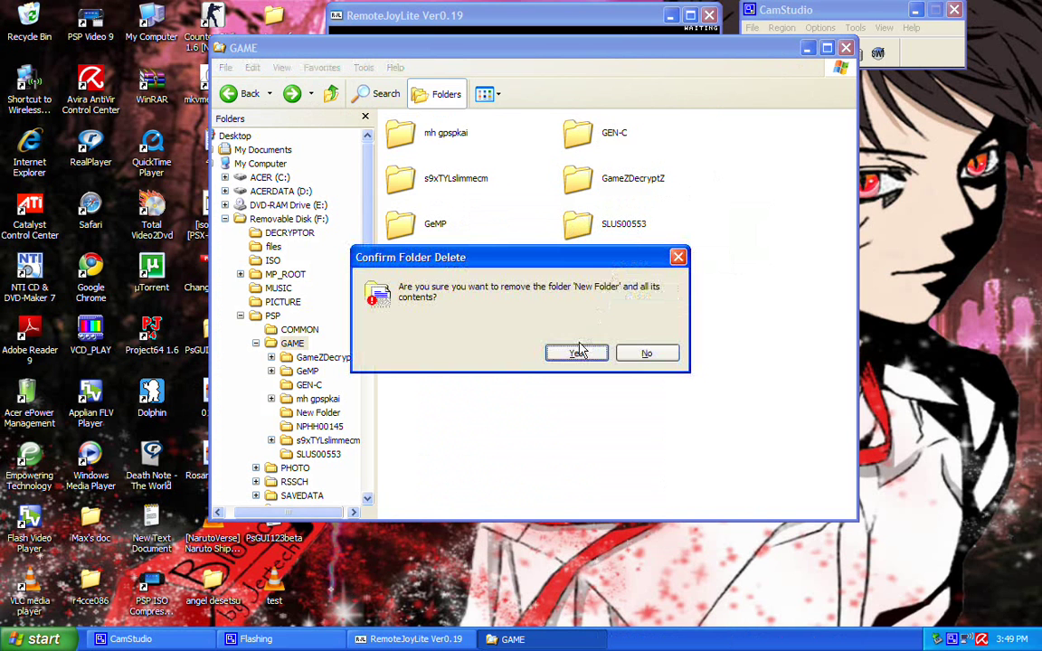
click(571, 354)
Step: Open the SLUS00553 folder to view the EBOOT.PBP and KEYS files, and close the folder window
click(590, 227)
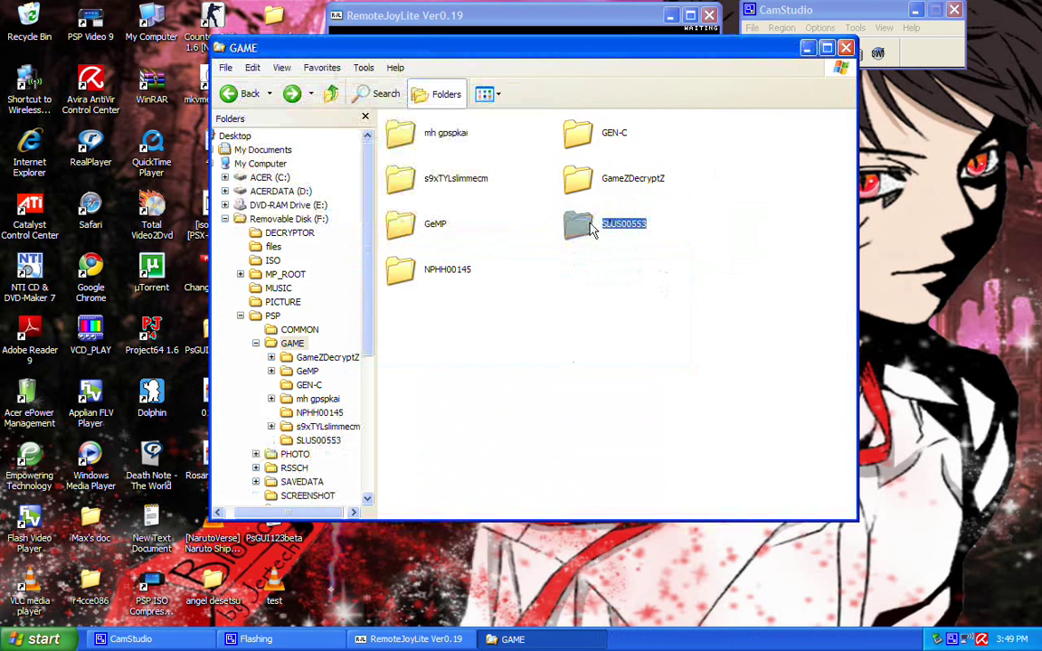
double_click(592, 230)
drag(727, 166, 443, 156)
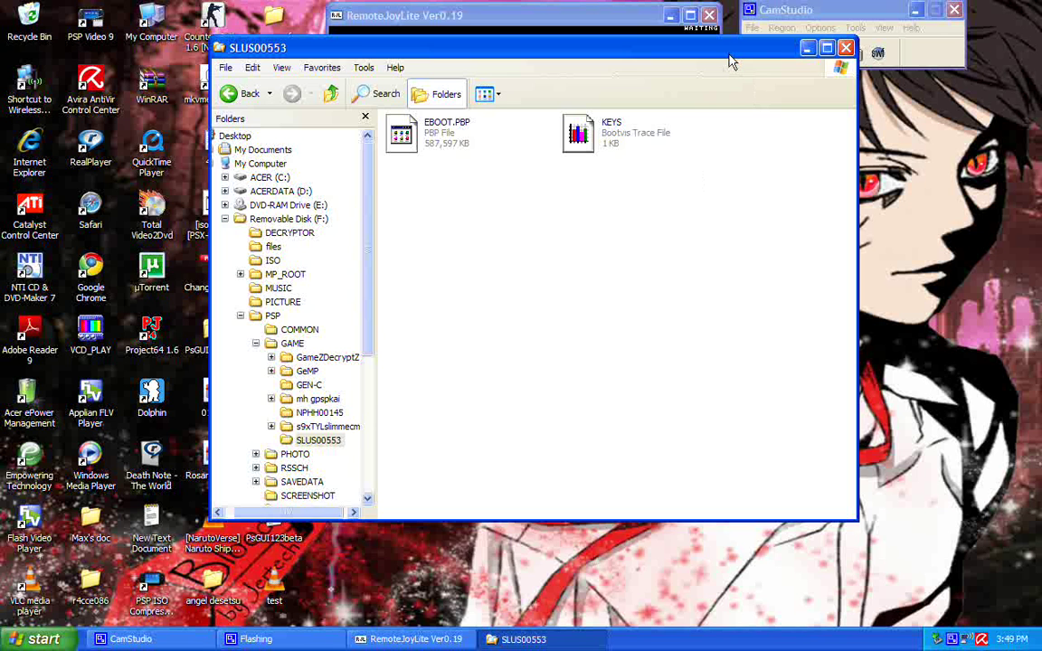
drag(728, 55, 746, 103)
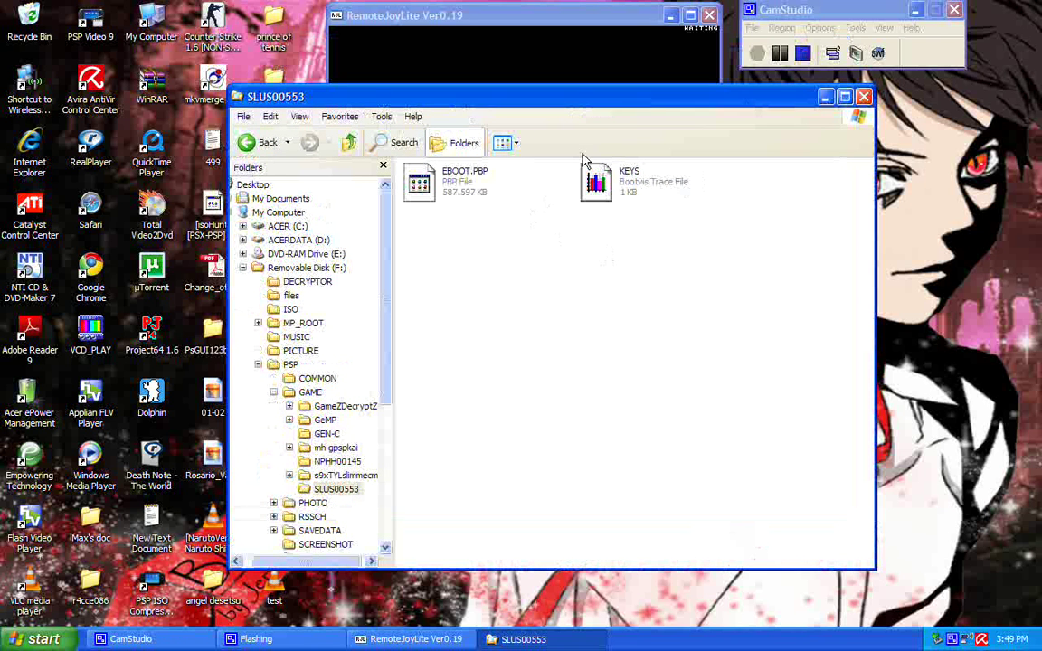
click(864, 97)
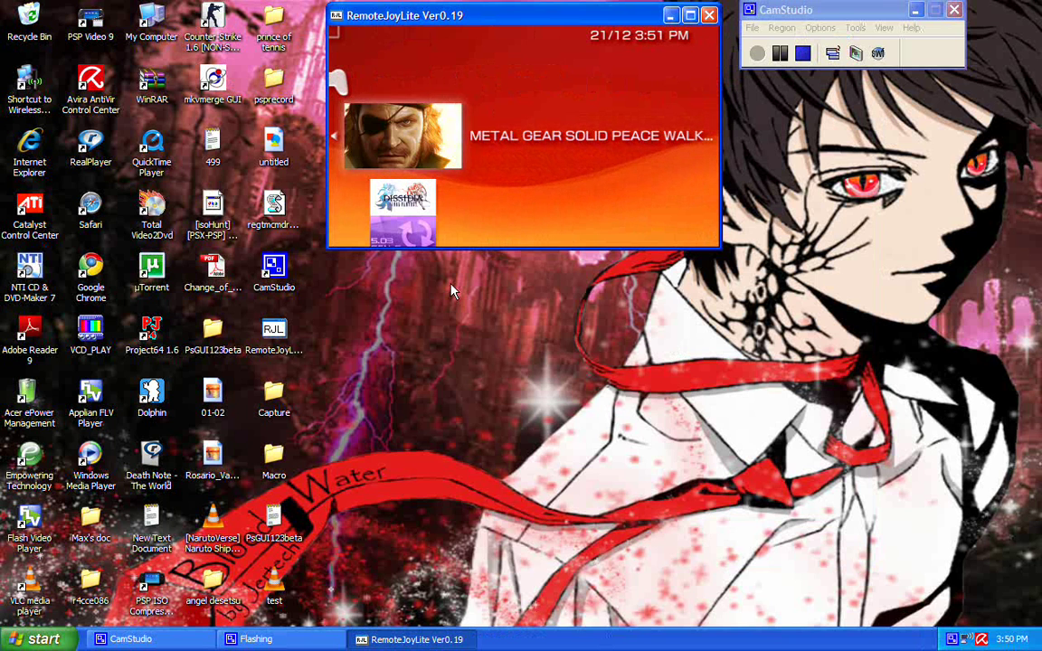
Step: Switch to RemoteJoyLite and browse down the list of games on the PSP's memory stick
key(Down)
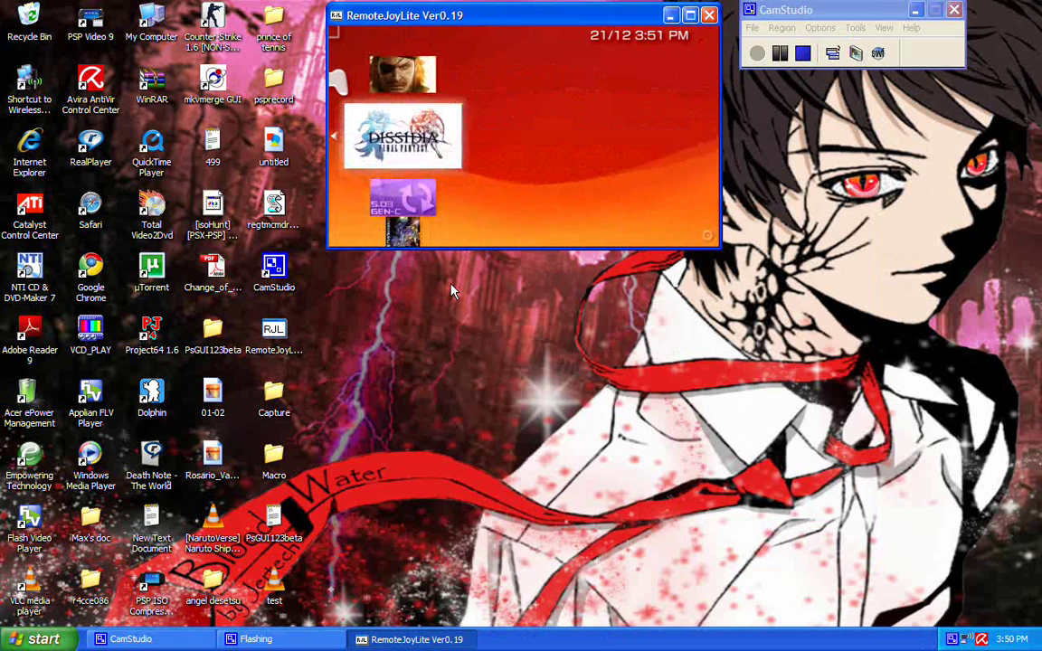
key(Down)
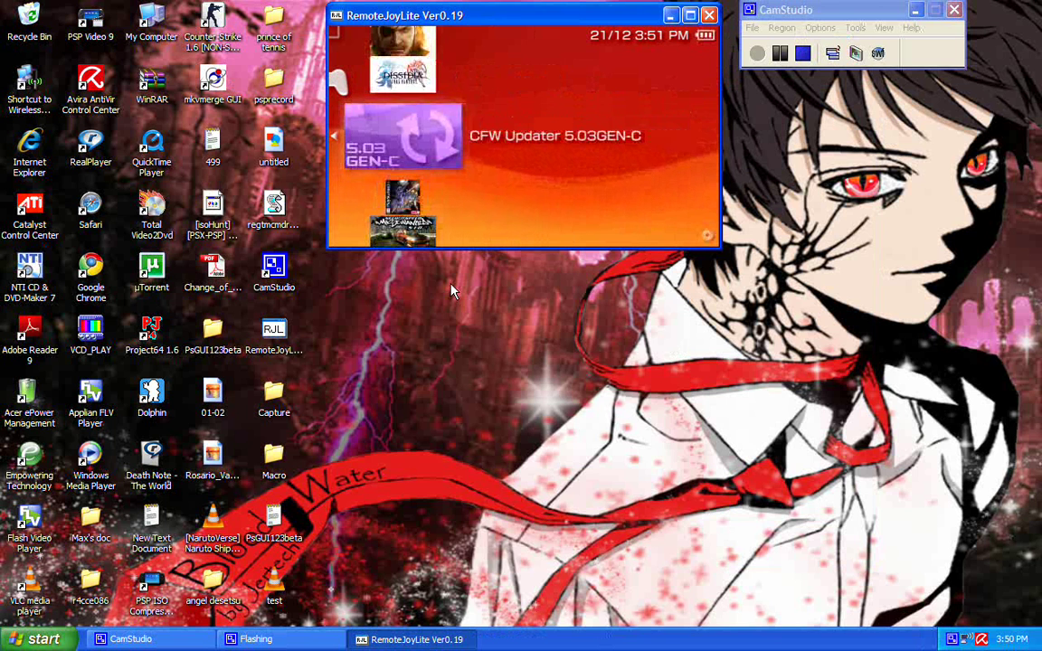
key(Down)
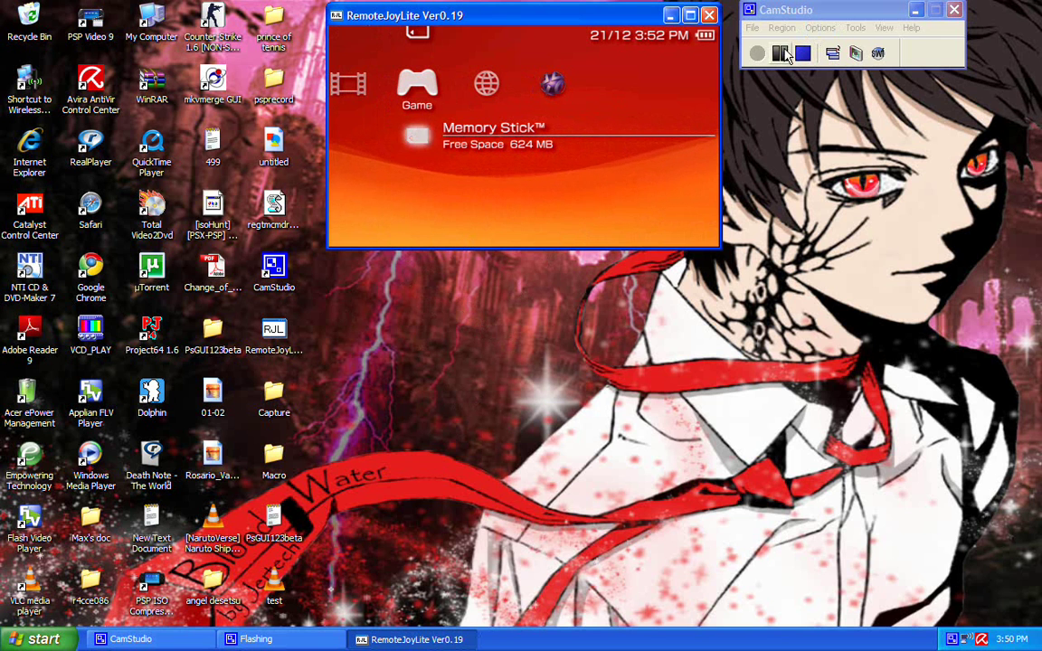
click(758, 54)
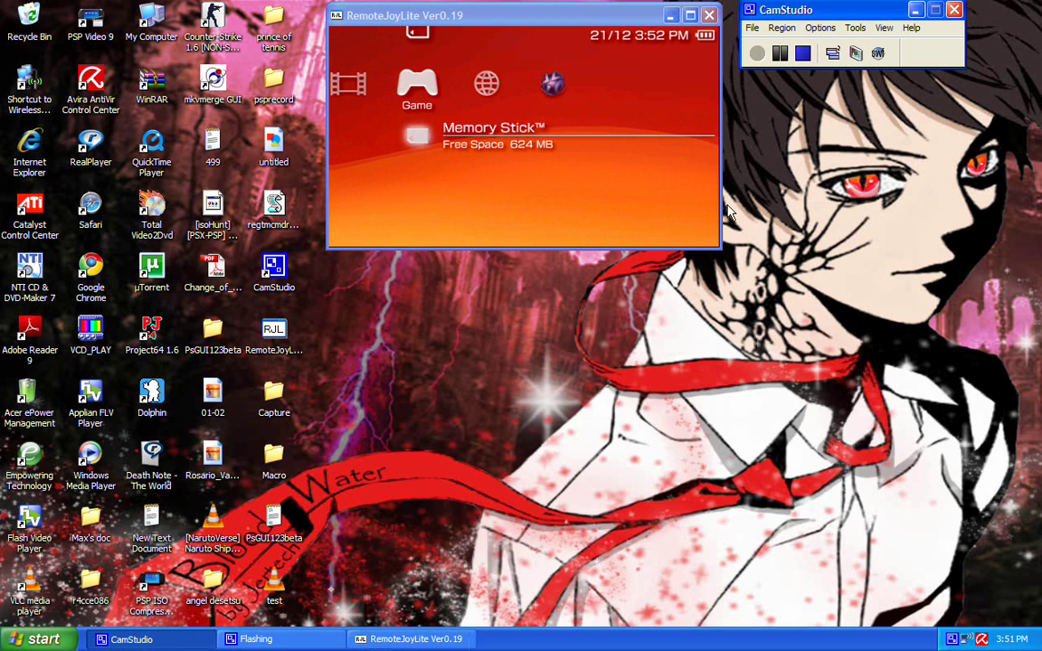
click(513, 27)
mouse_move(512, 22)
mouse_down()
mouse_move(525, 104)
mouse_move(520, 18)
mouse_move(520, 30)
mouse_up()
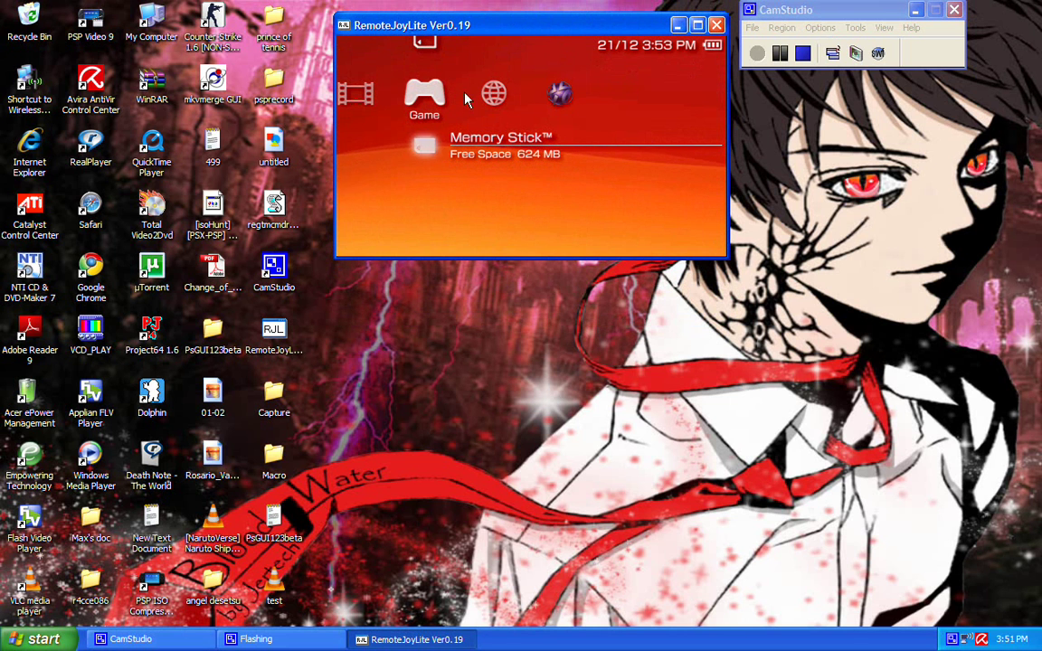
mouse_move(538, 30)
mouse_down()
mouse_move(537, 45)
mouse_move(540, 30)
mouse_up()
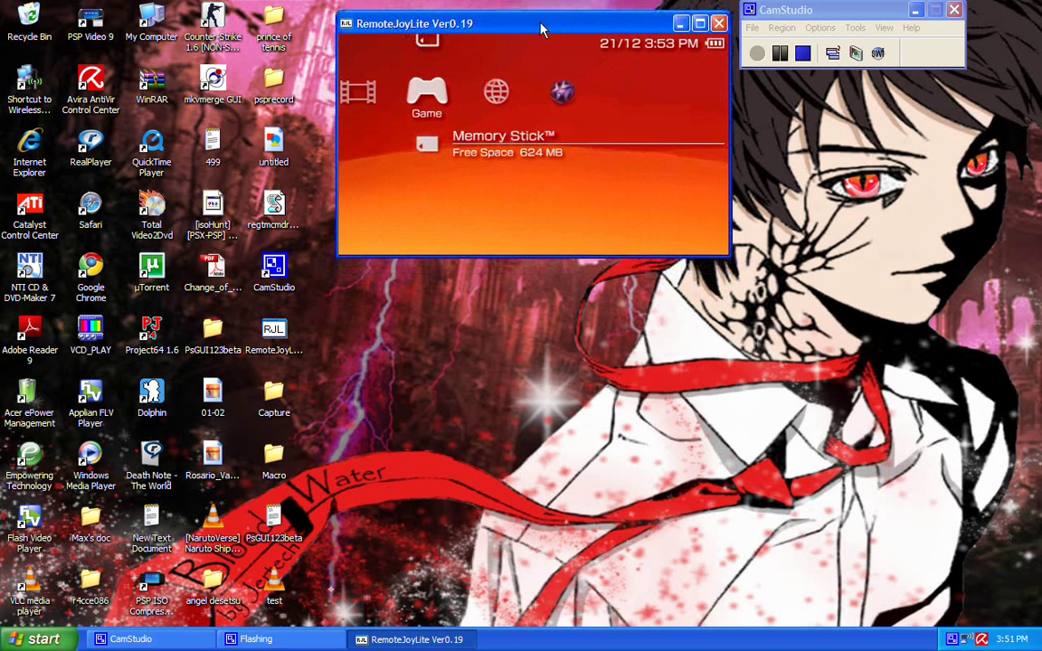